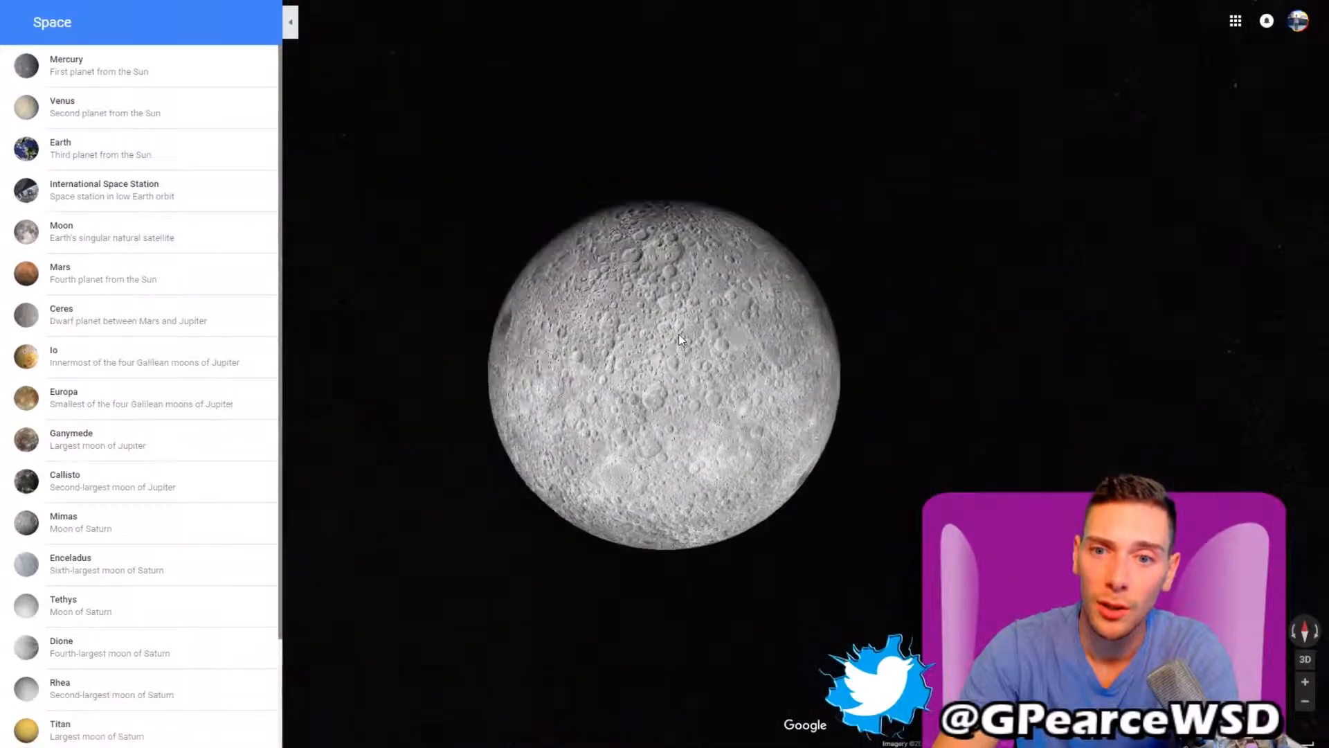
- Open the International Space Station from the Space list and look around its cupola interior
scroll(679, 334, up, 5)
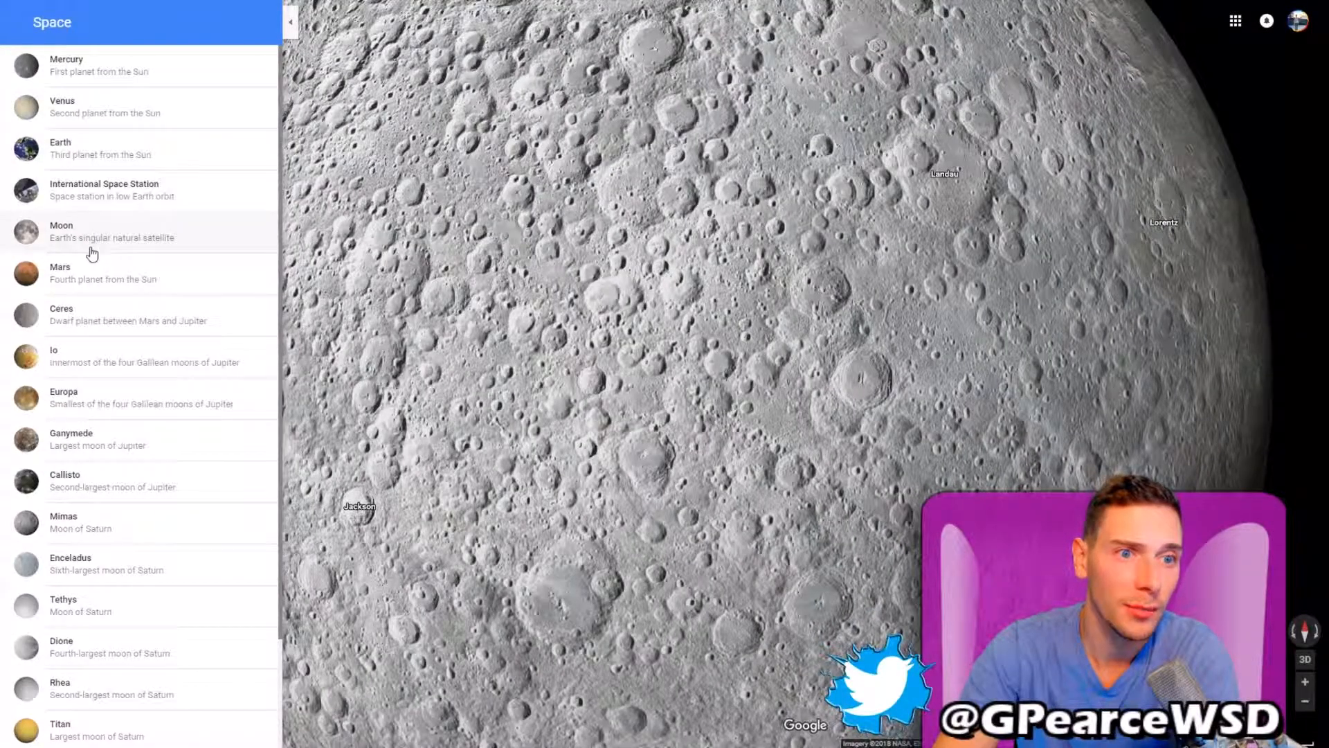
click(88, 196)
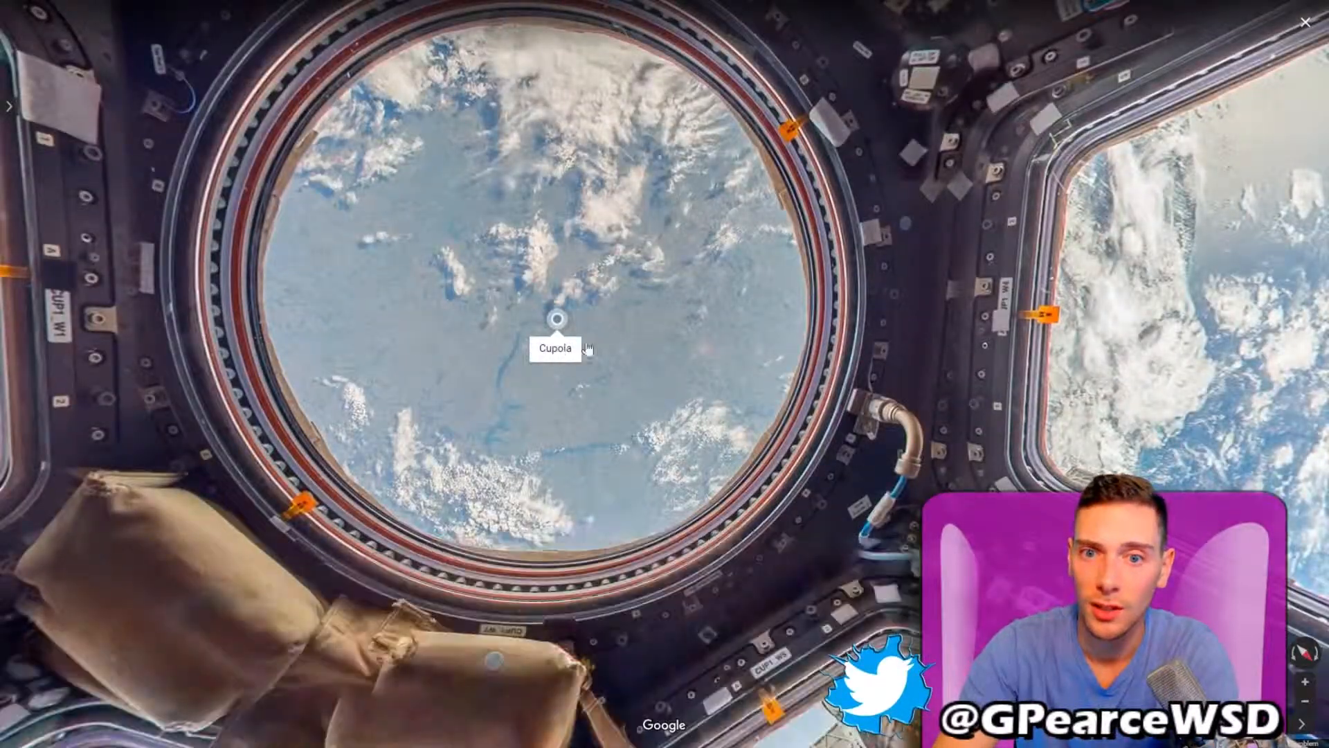
drag(639, 268, 990, 269)
drag(444, 261, 734, 90)
drag(824, 249, 132, 322)
drag(523, 55, 499, 261)
drag(567, 90, 478, 360)
drag(657, 62, 548, 552)
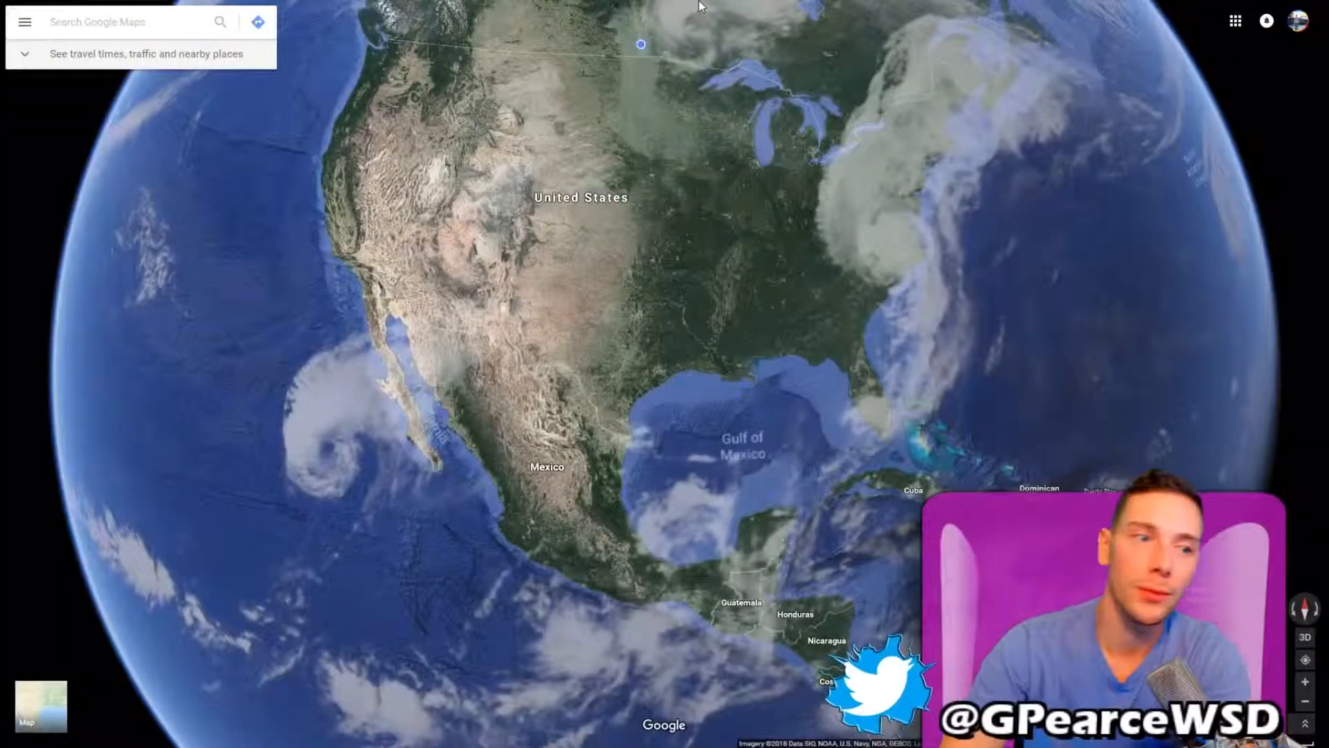
- Open Google Drive from the Google apps launcher
mouse_move(735, 2)
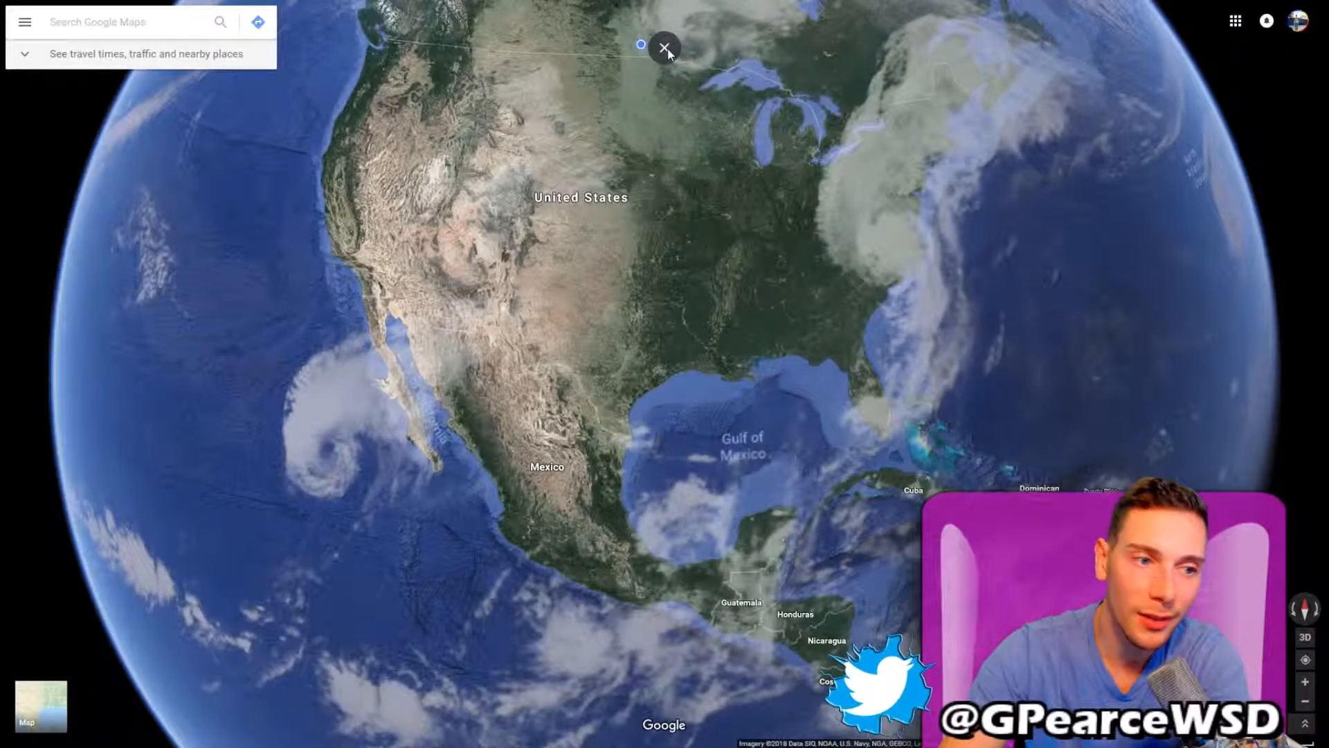
click(667, 49)
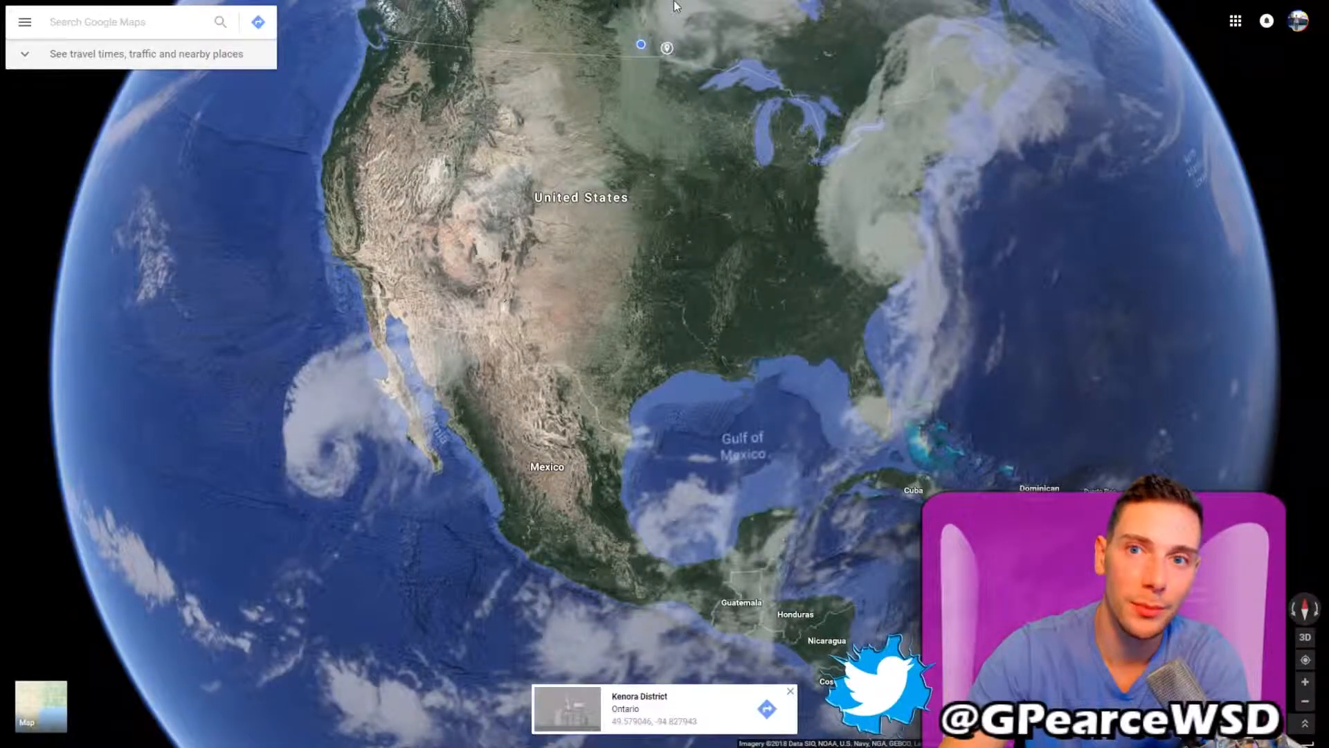
click(664, 48)
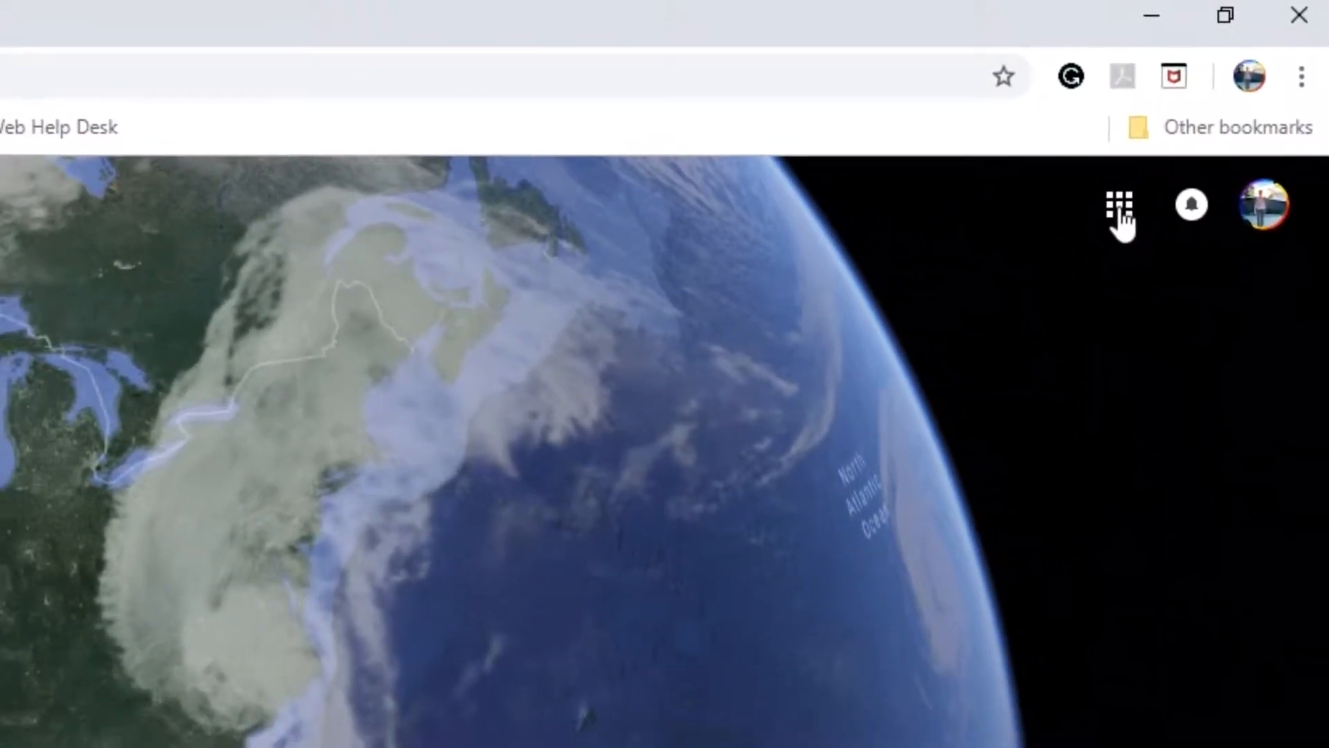
click(1118, 209)
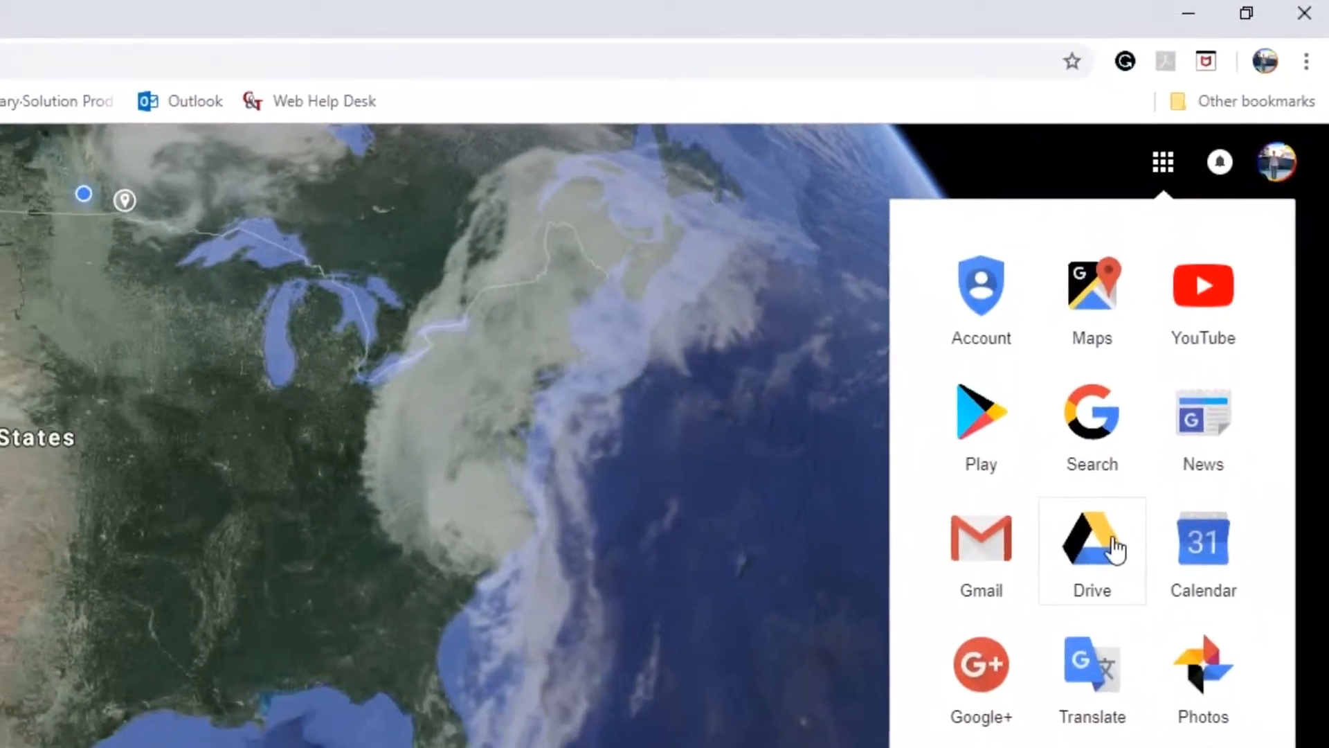
click(1111, 549)
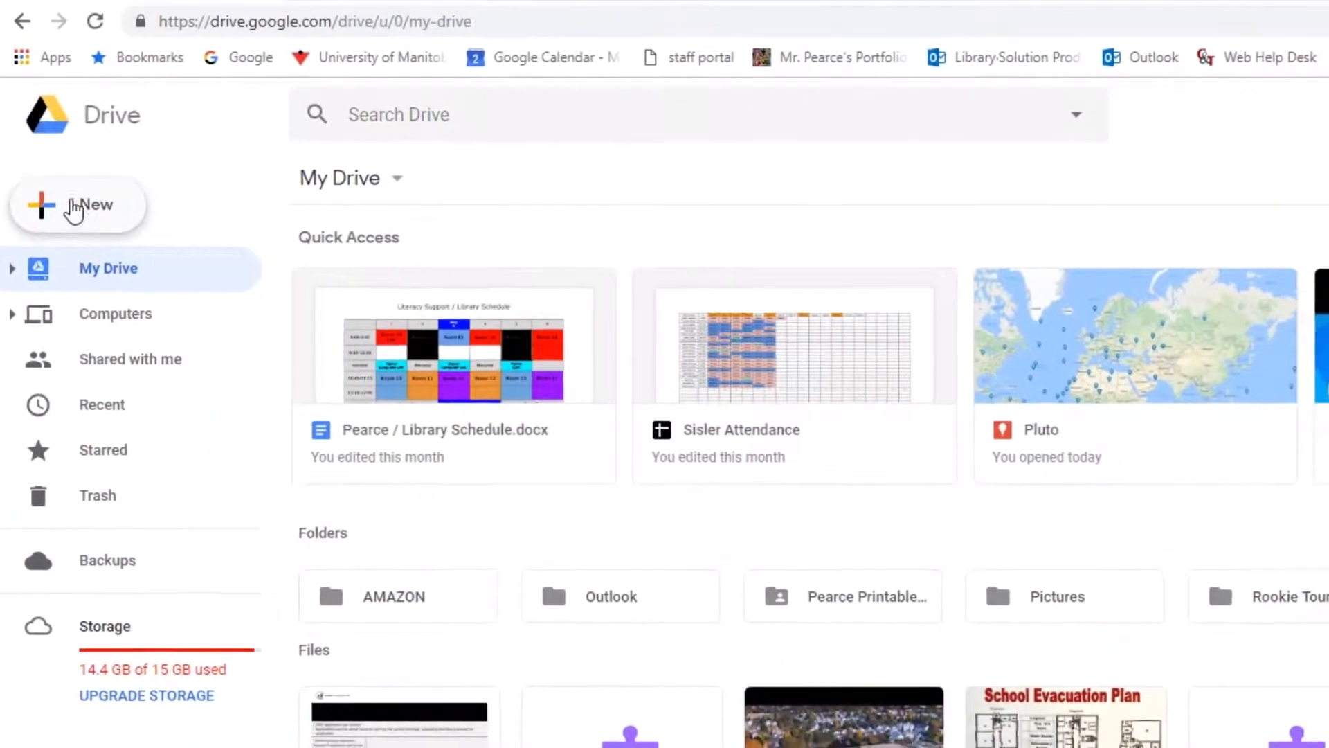
- Create a new Google My Maps map from Drive
click(73, 229)
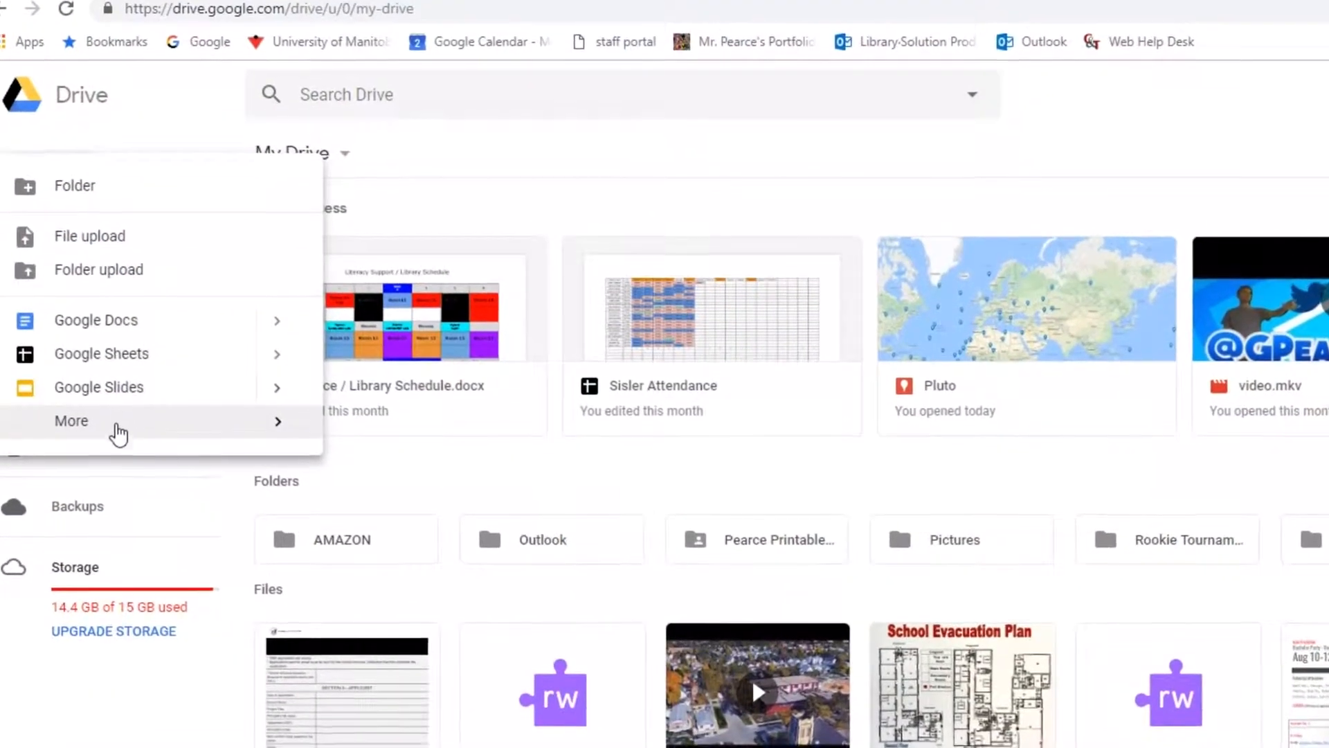
mouse_move(142, 471)
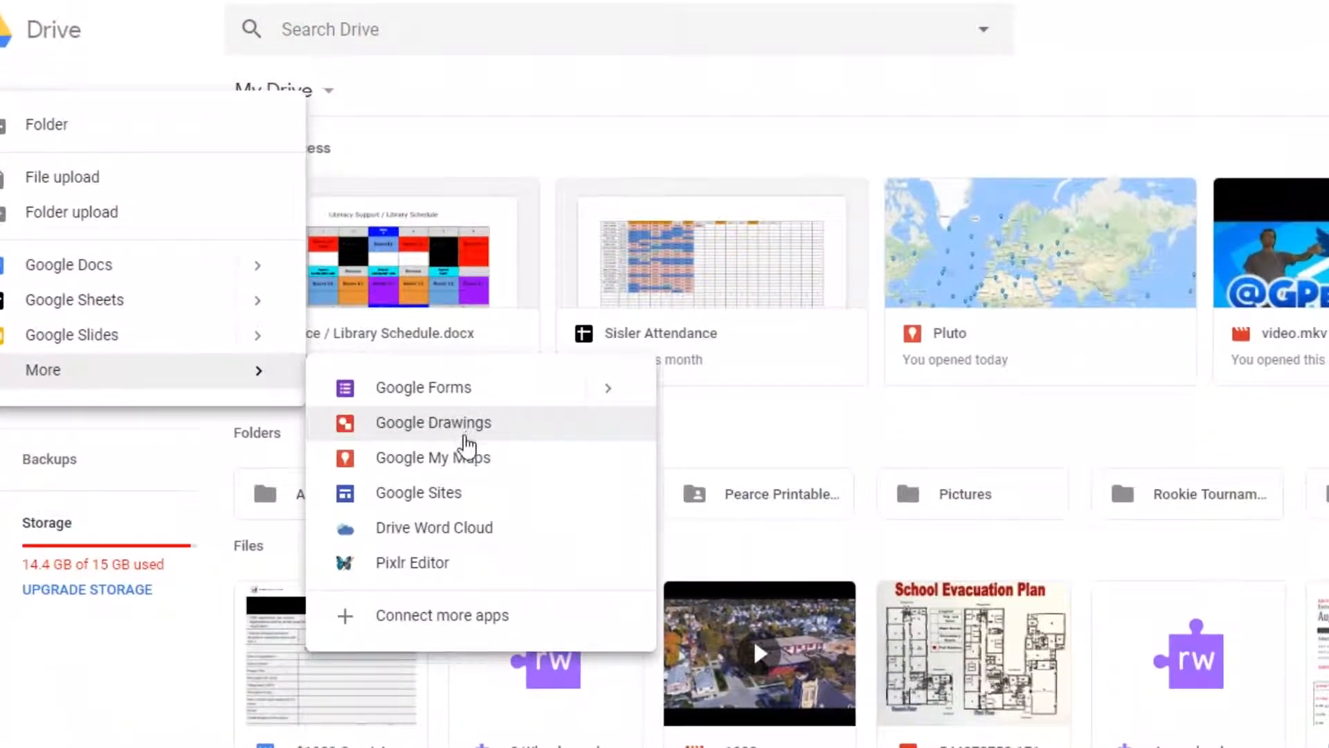
click(477, 462)
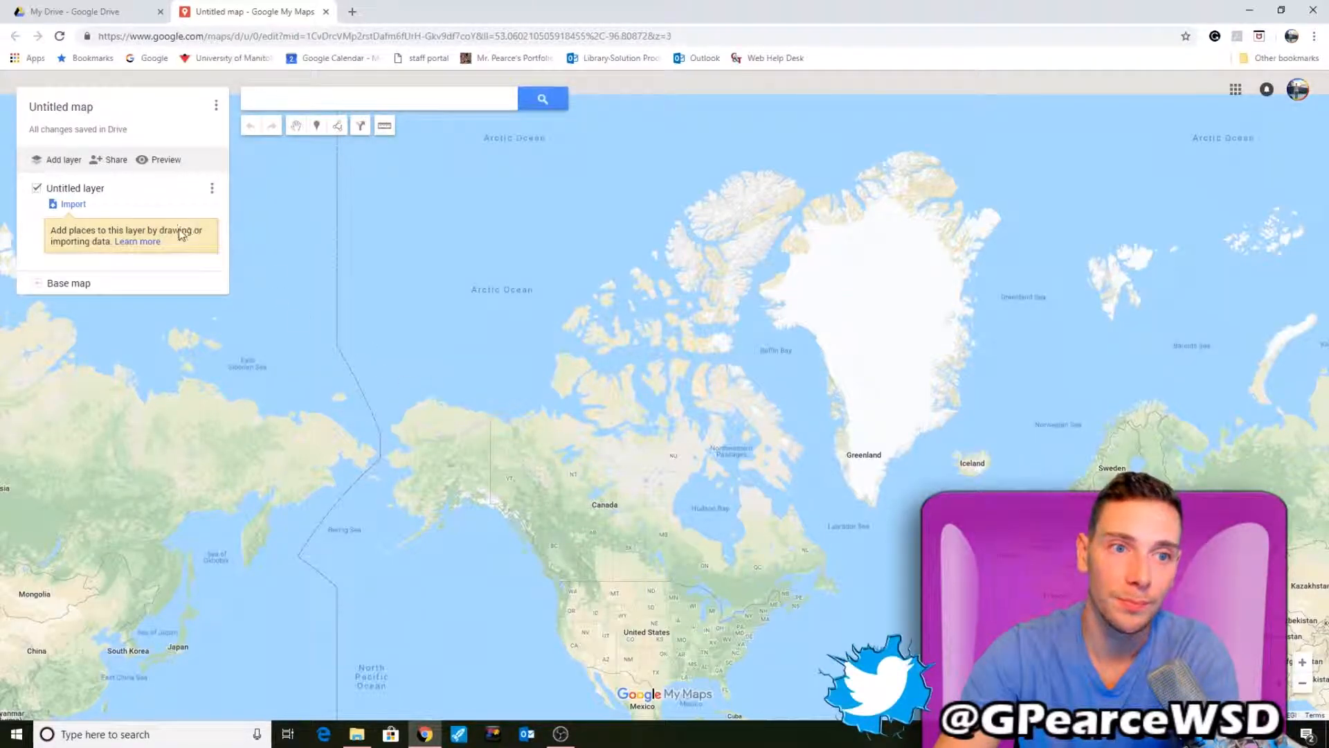
- Rename the map's layer to Room 11 provinces
drag(521, 458, 530, 313)
drag(662, 380, 543, 332)
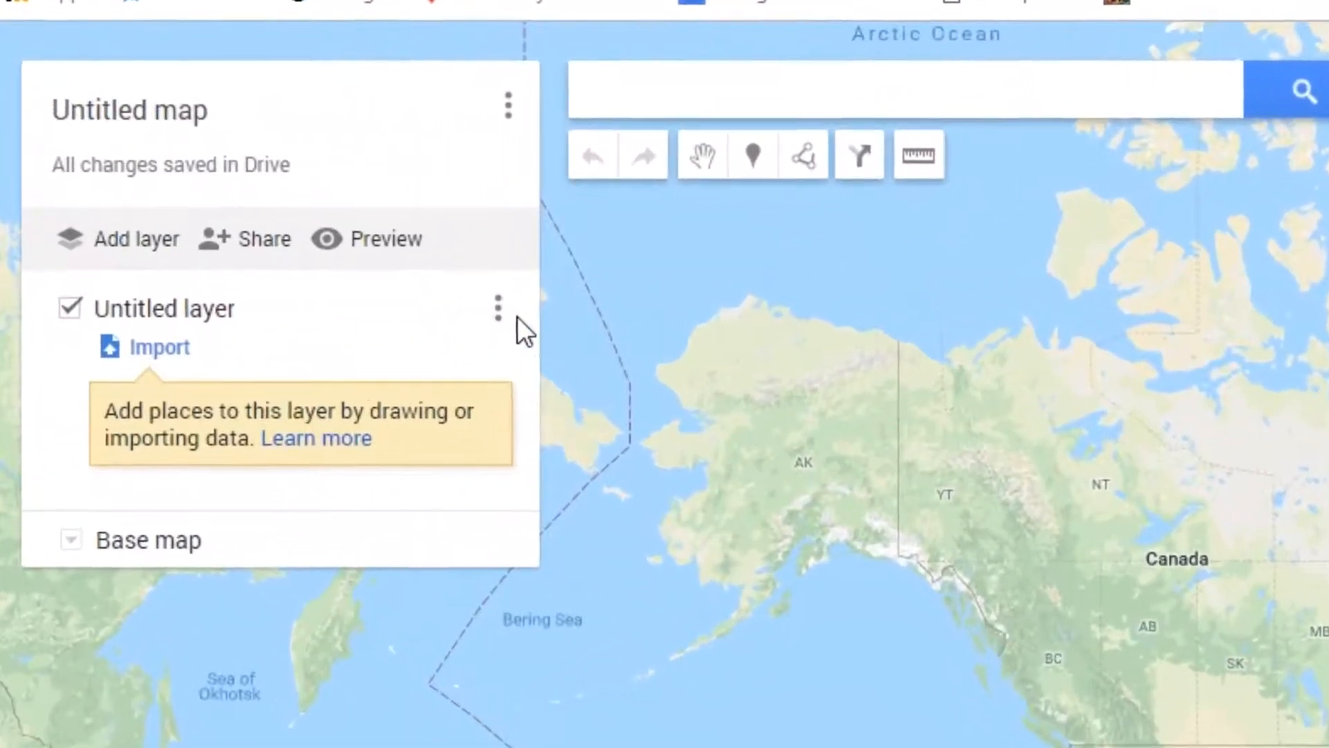
click(496, 307)
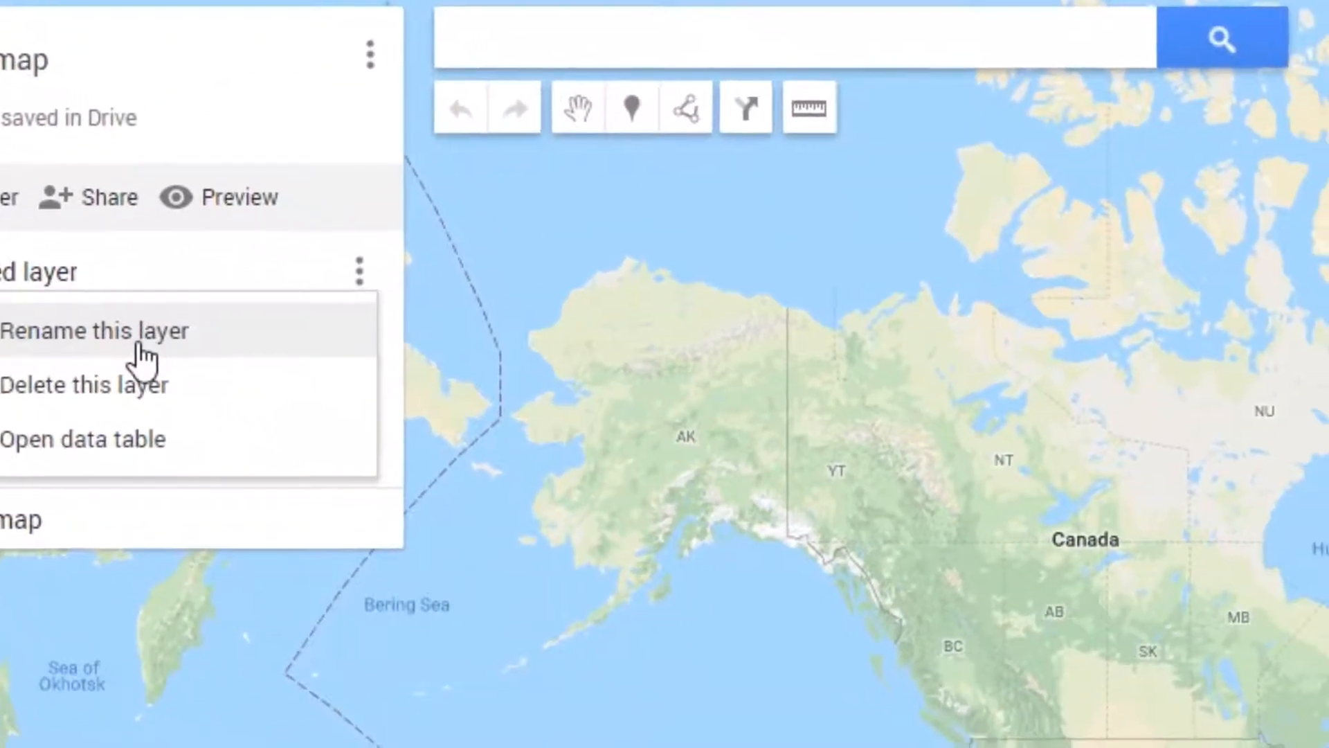
click(143, 342)
key(BackSpace)
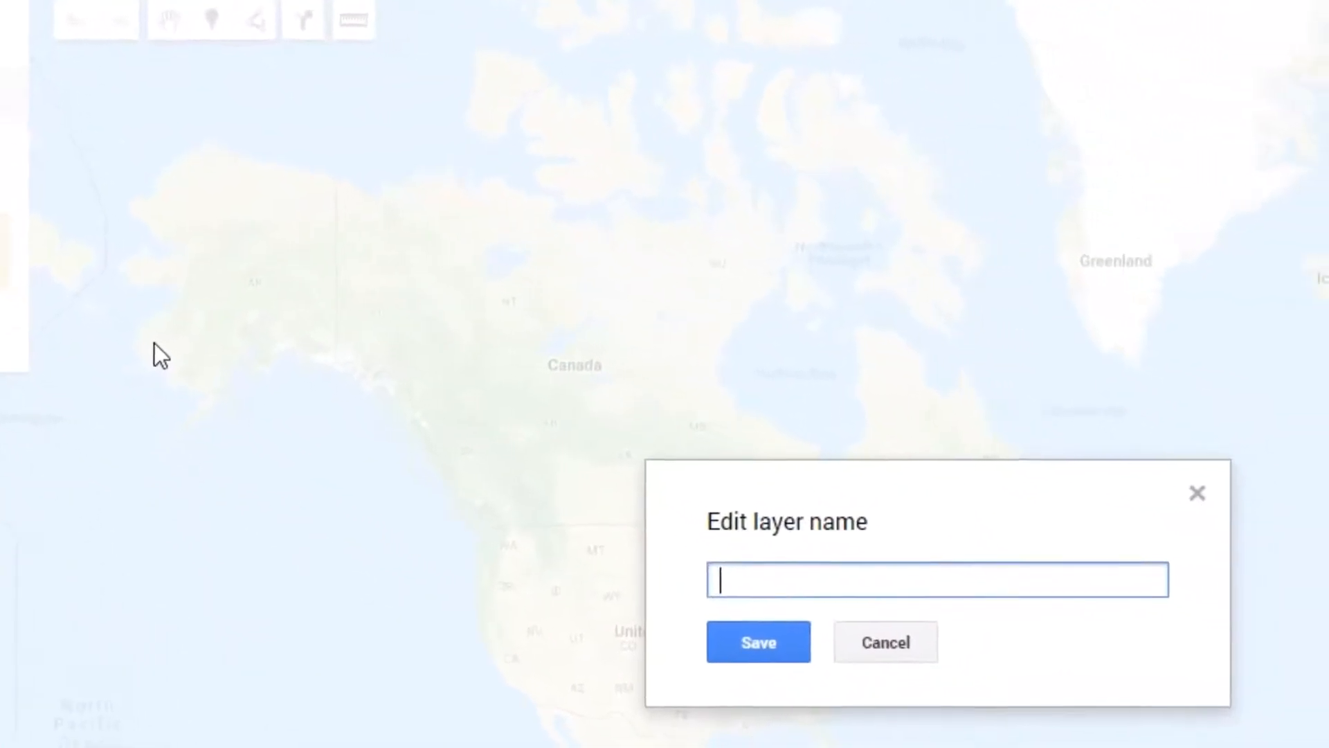
text(Room)
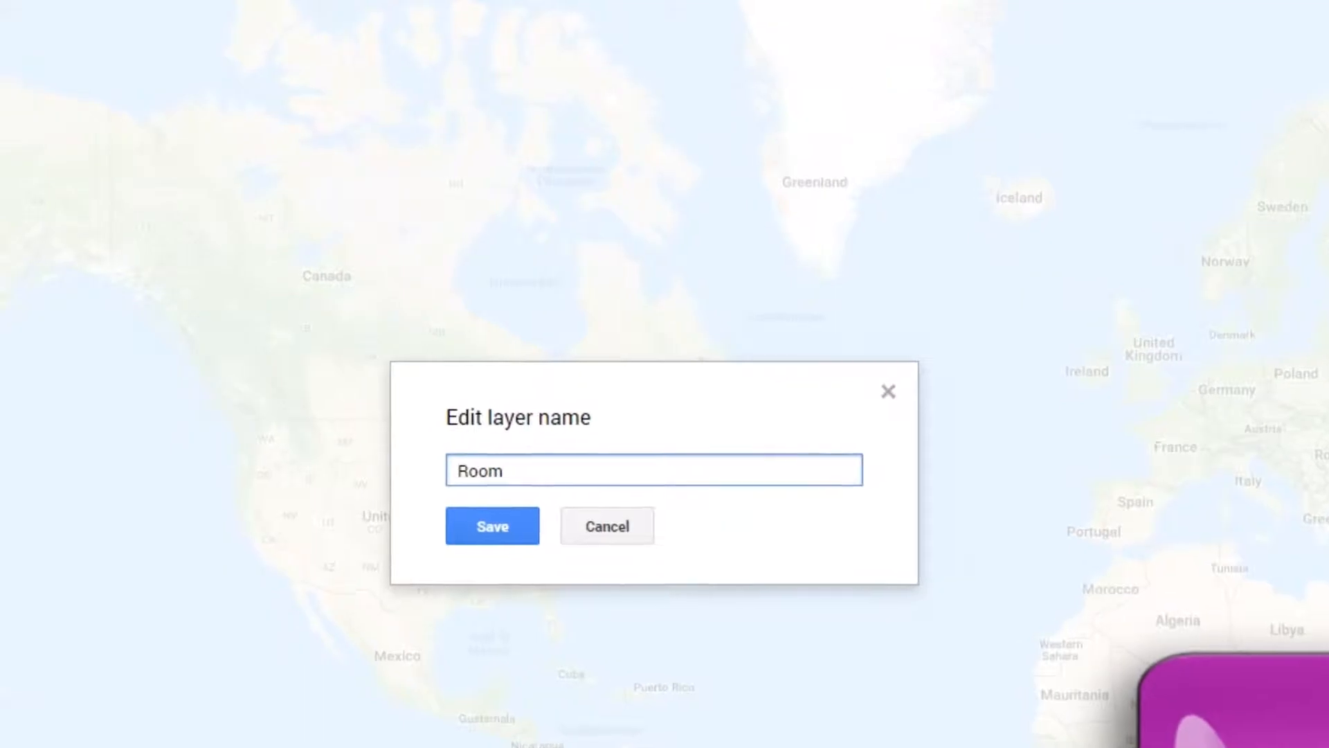
text( 11)
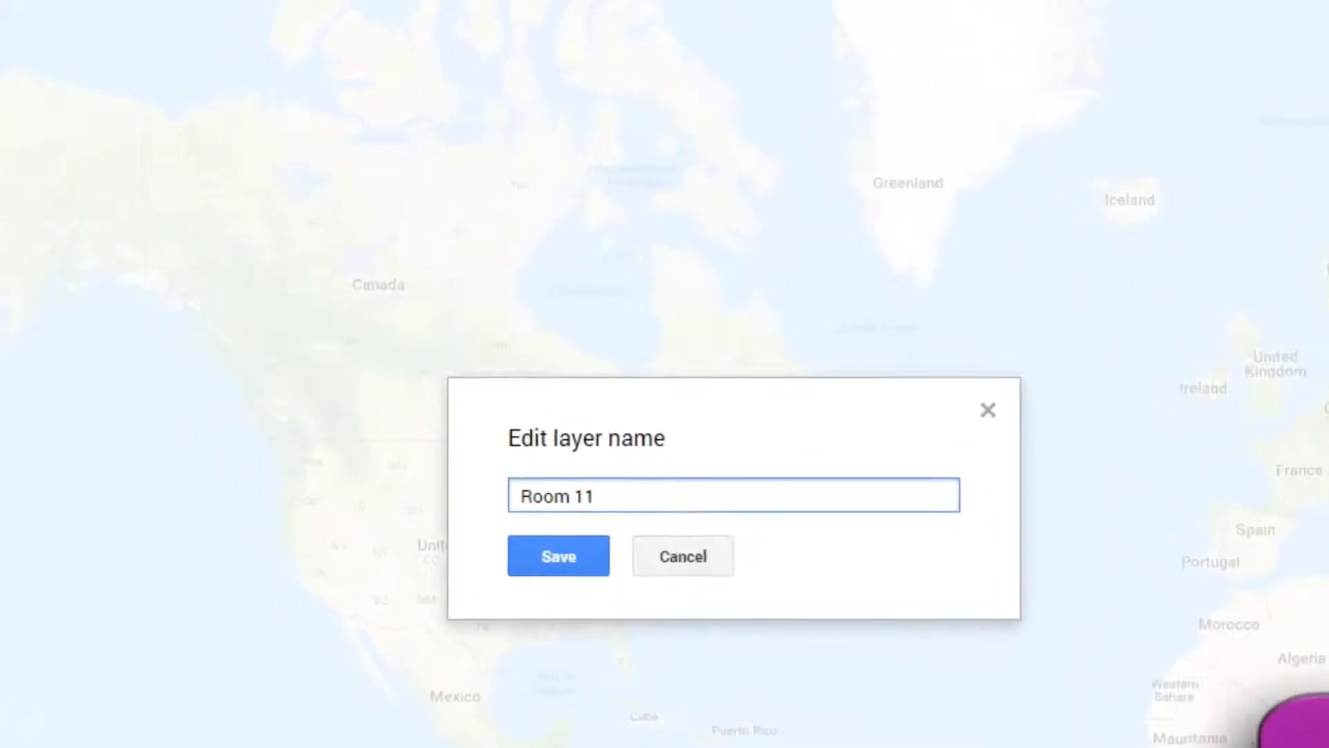
text( prov)
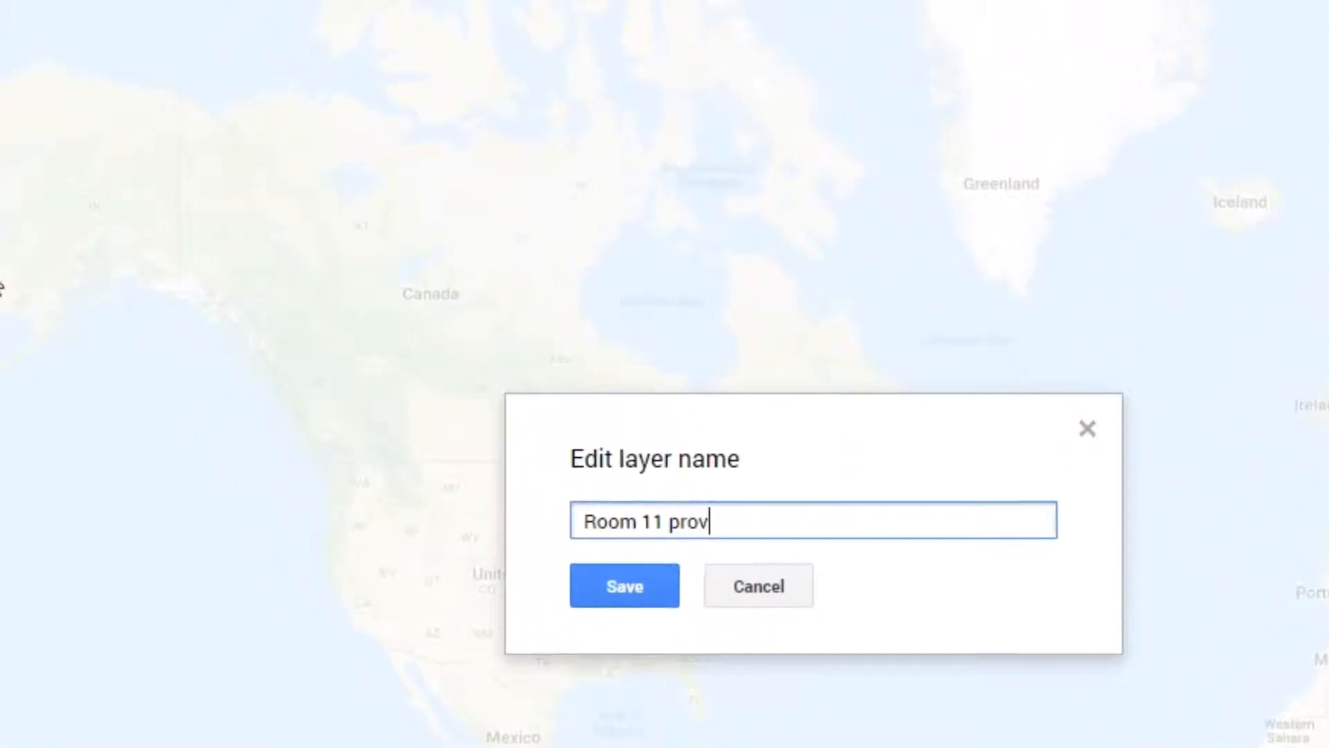
text(inces)
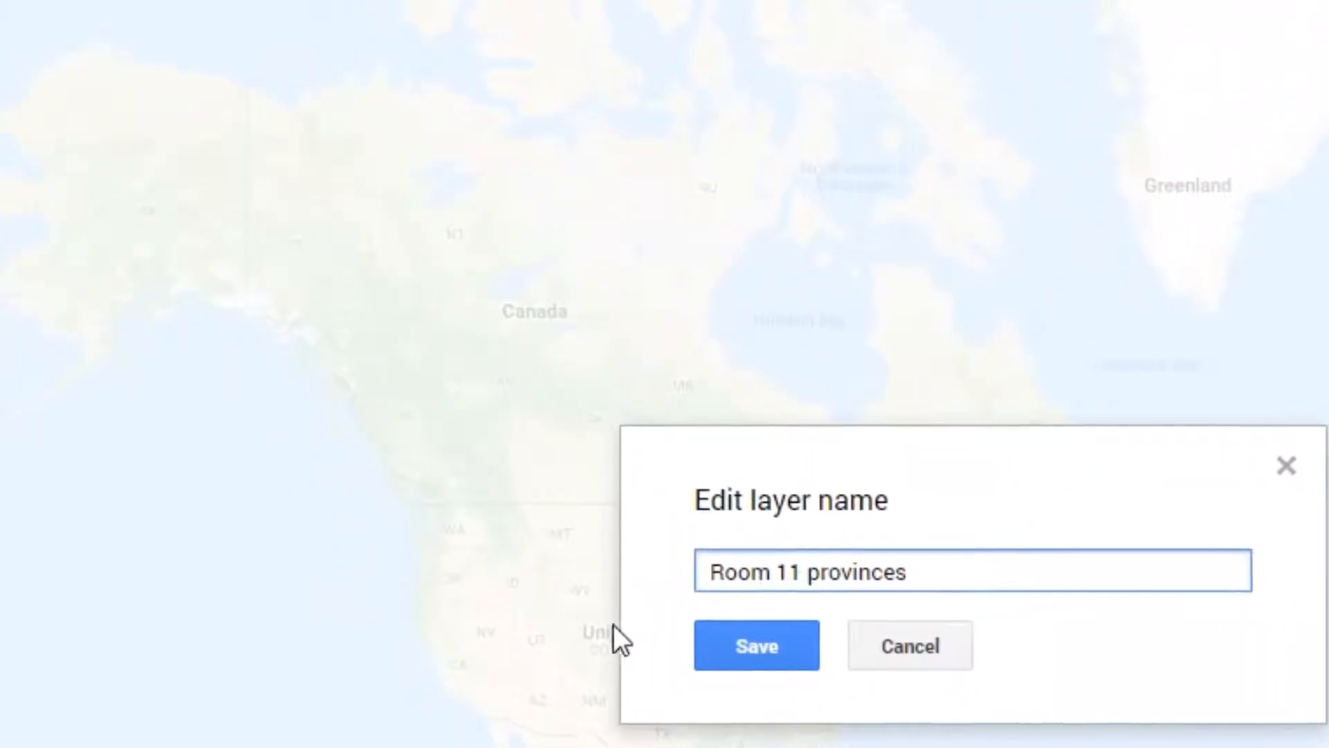
click(754, 658)
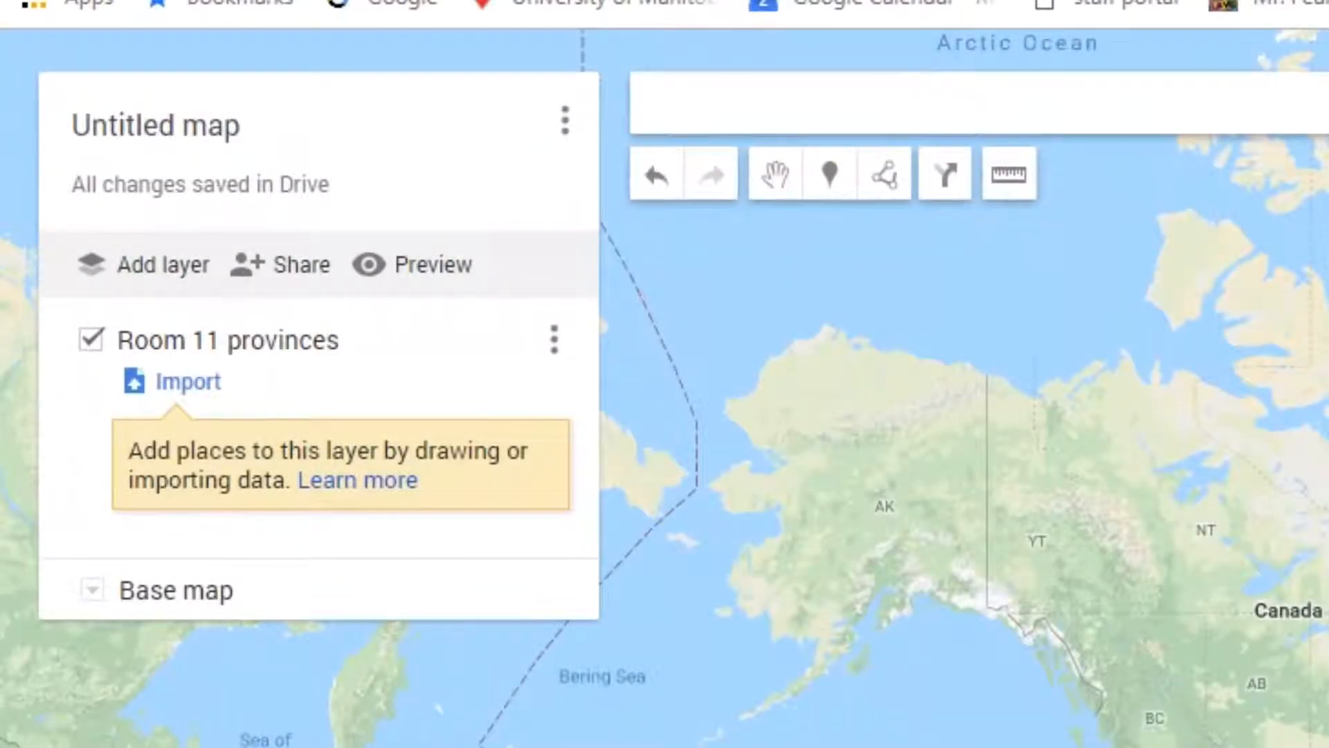
- Give the map the title Room 11 Map through the sharing dialog and close the sharing settings
drag(925, 519, 1145, 613)
scroll(1145, 614, up, 3)
scroll(1145, 614, down, 1)
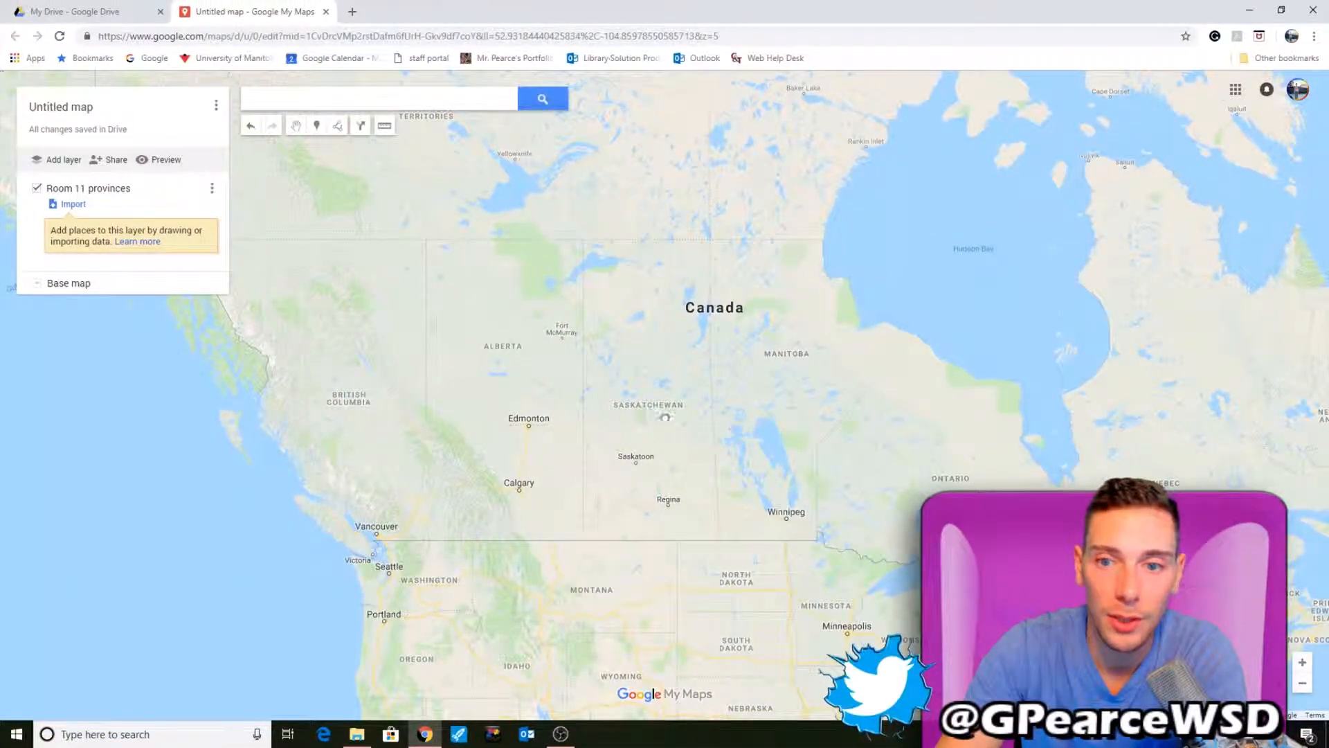
drag(682, 423, 317, 388)
drag(891, 362, 1218, 320)
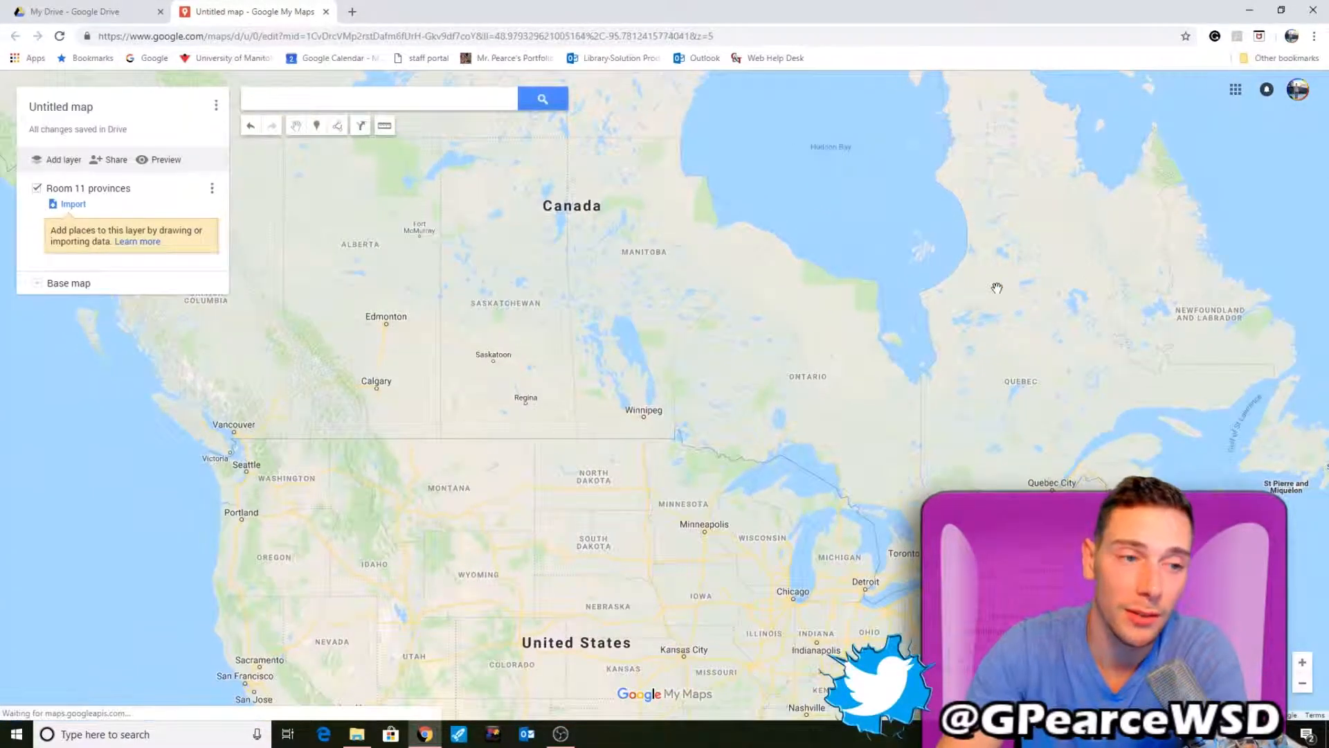
click(117, 161)
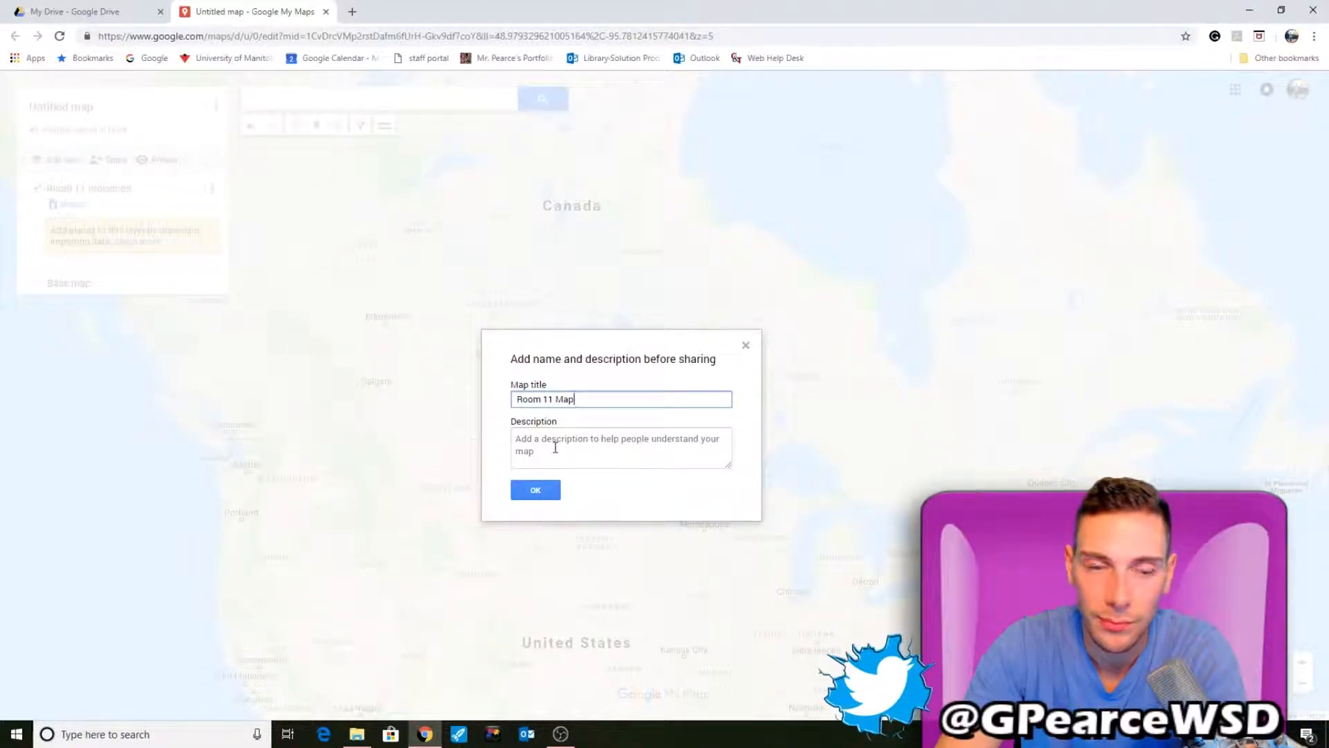
click(537, 491)
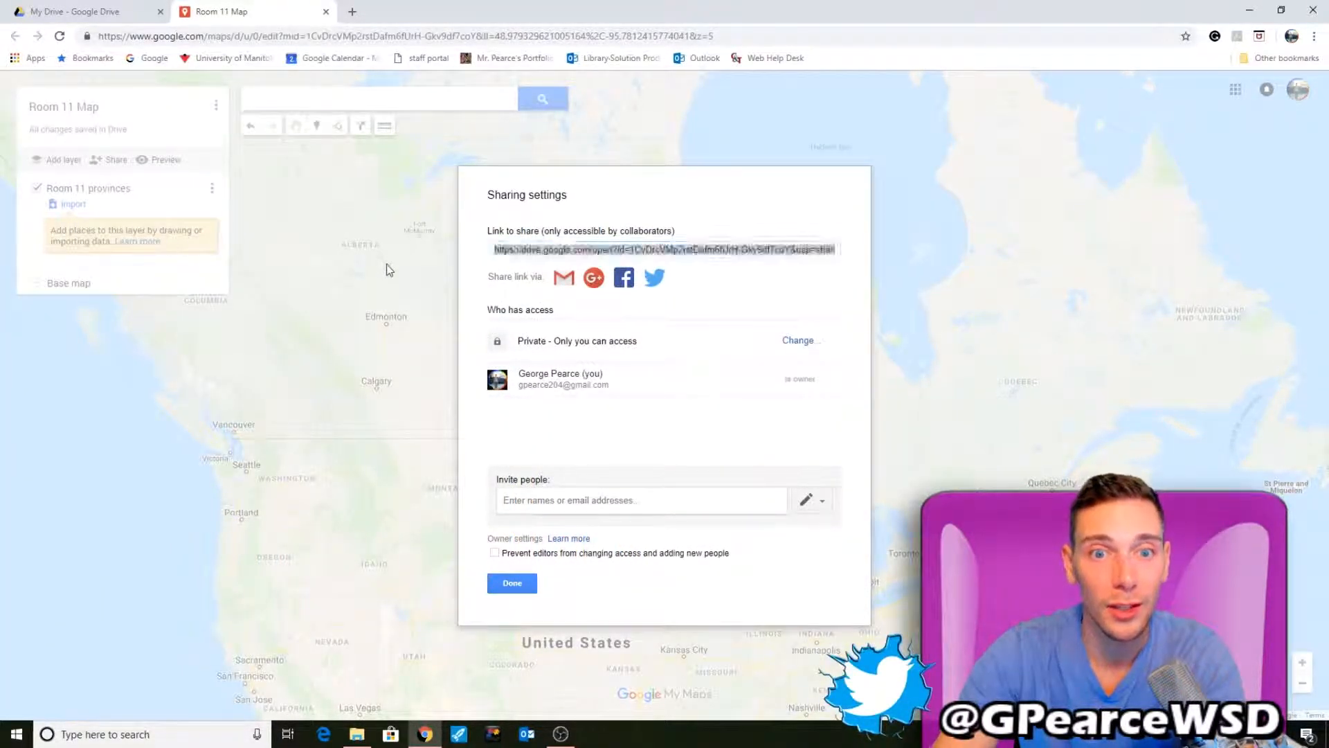
click(512, 584)
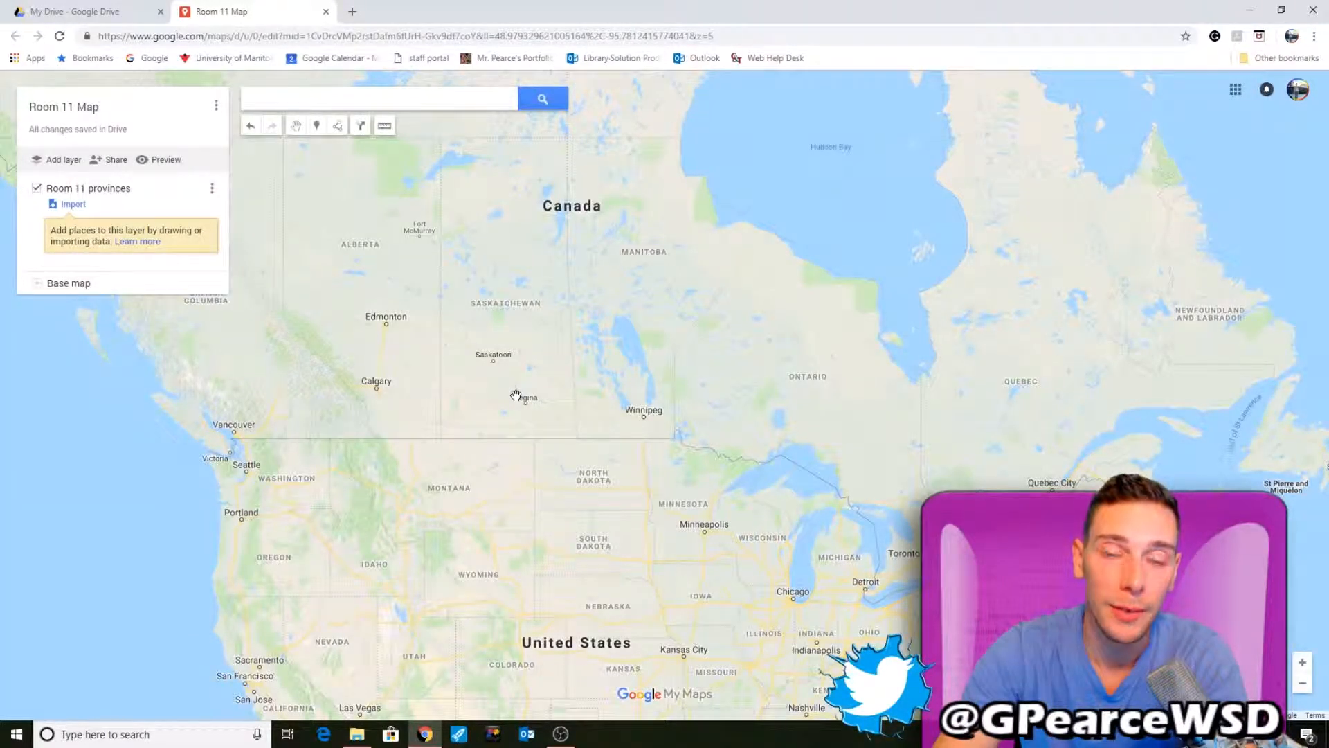
- Add a marker in northern Alberta and save it with the name Alberta
drag(521, 272, 714, 248)
scroll(594, 295, up, 2)
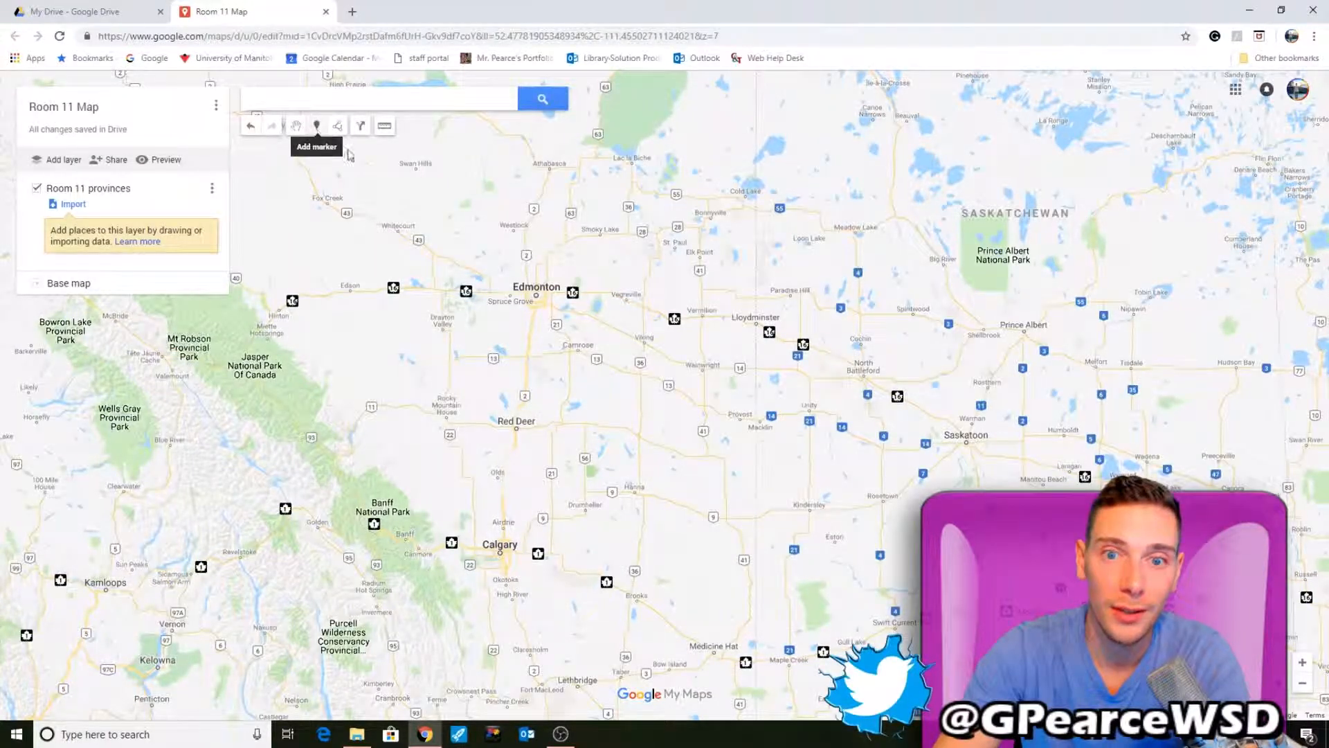
scroll(604, 228, down, 3)
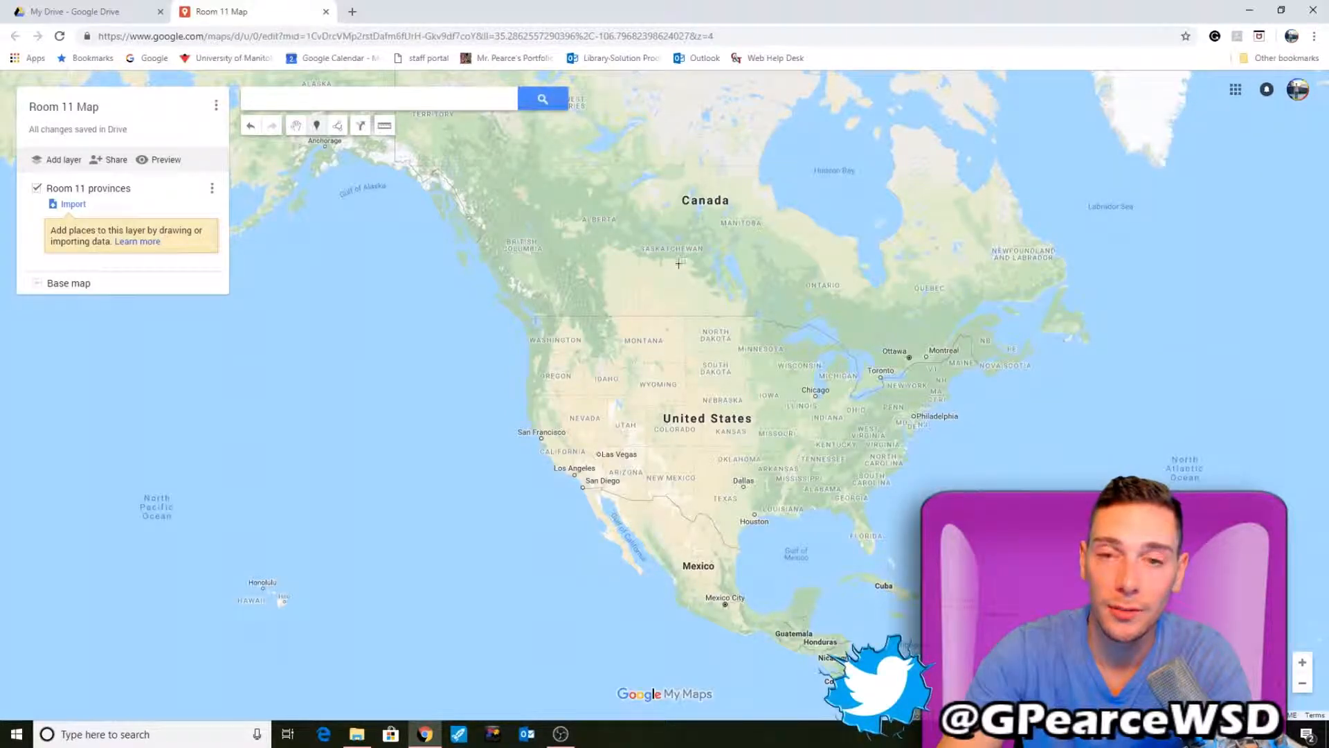
scroll(596, 224, up, 1)
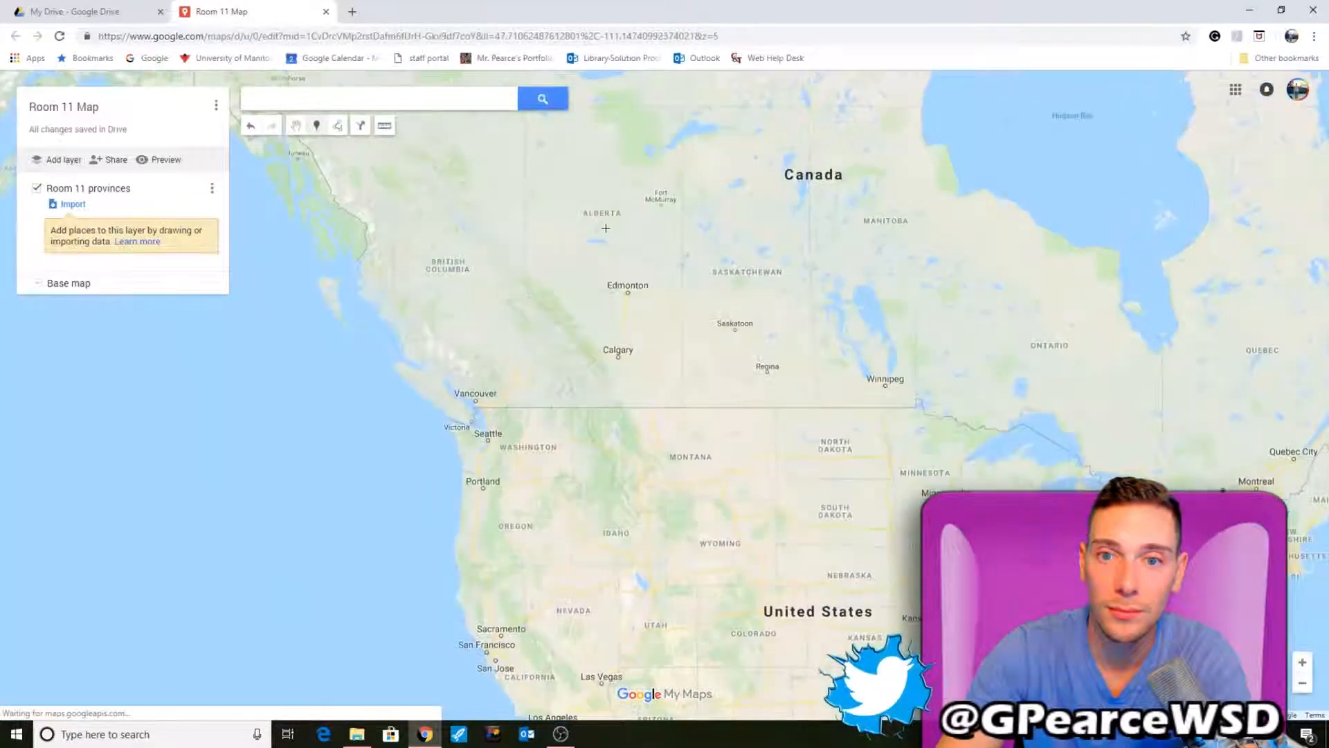
click(599, 220)
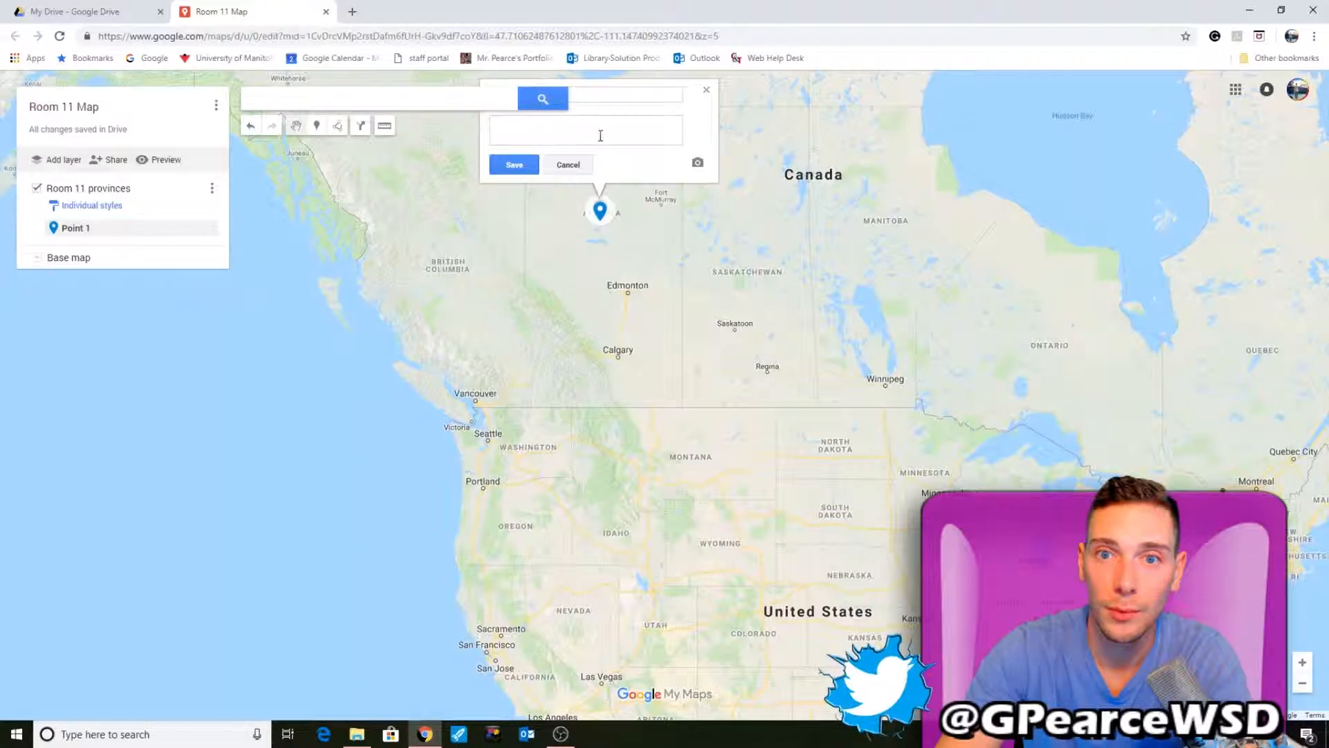
scroll(782, 146, up, 1)
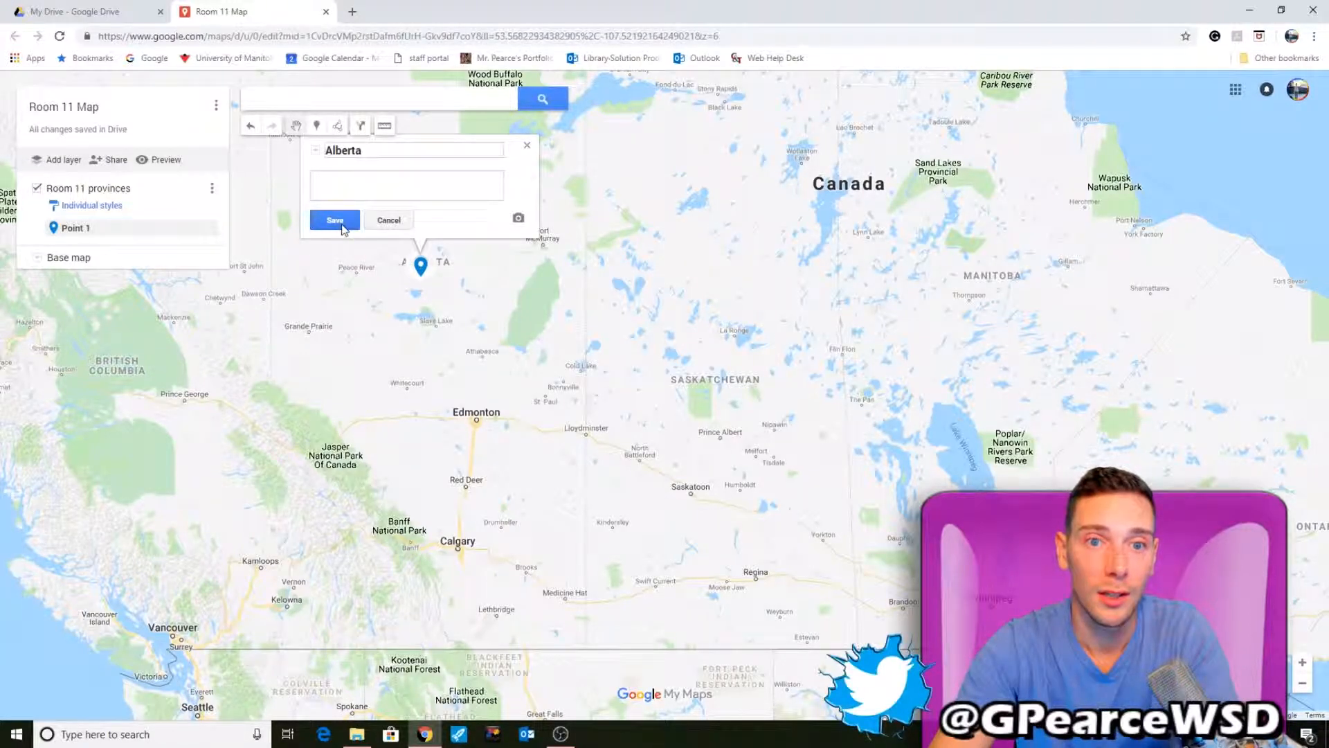
click(335, 220)
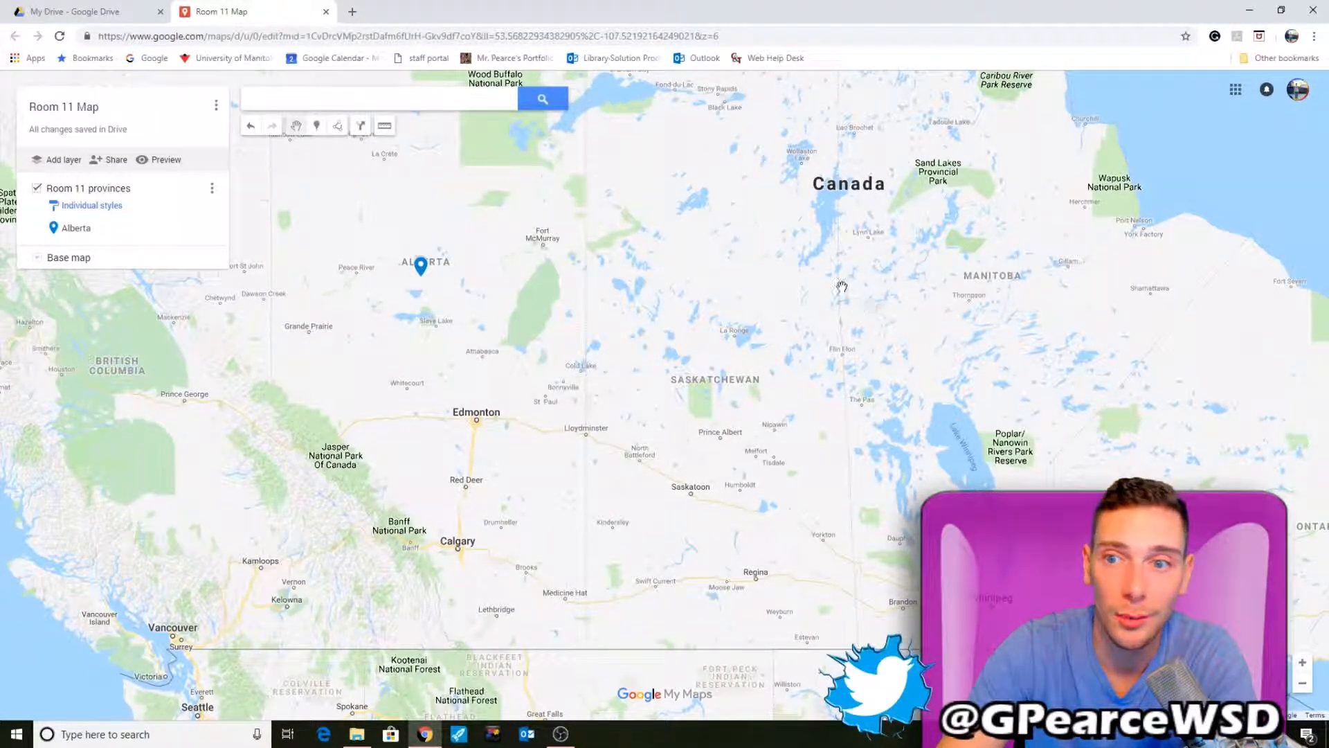
- Add a second marker in northern Saskatchewan named Saskatchewan
drag(748, 308, 617, 362)
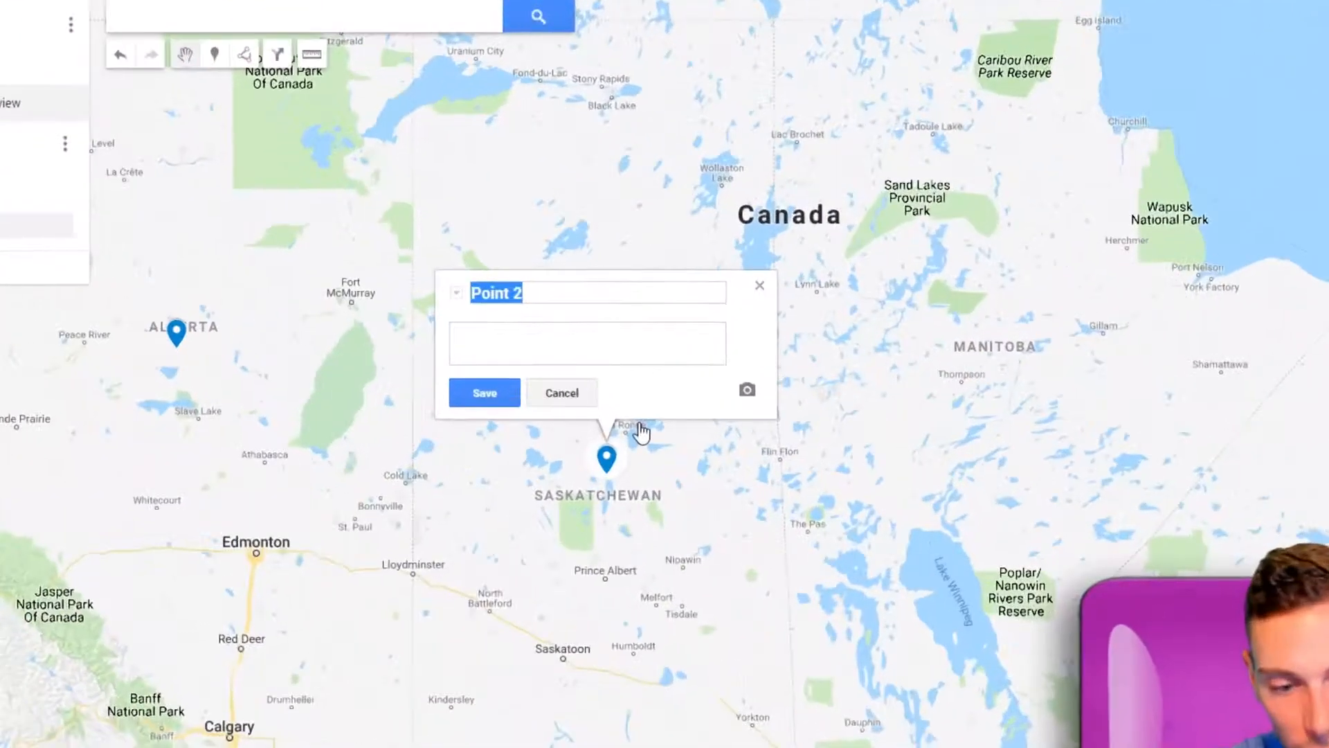
text(Saska)
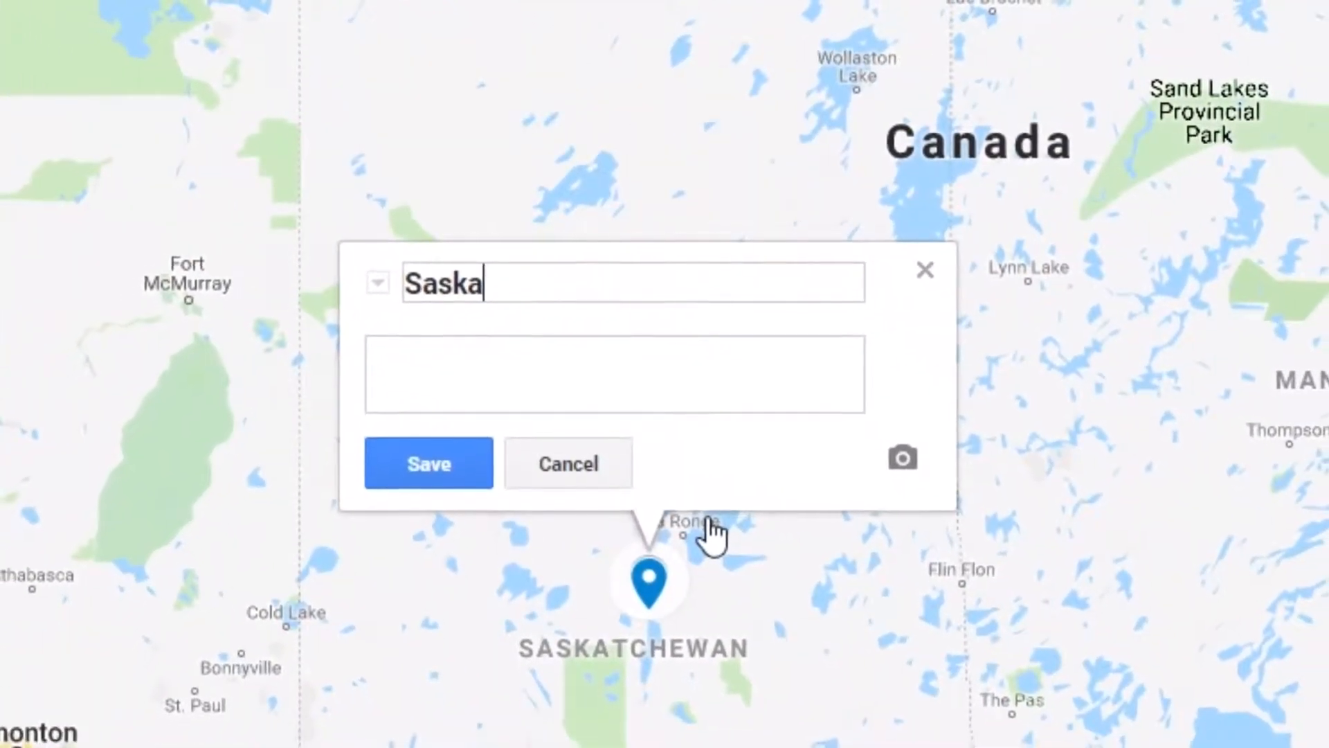
text(tchew)
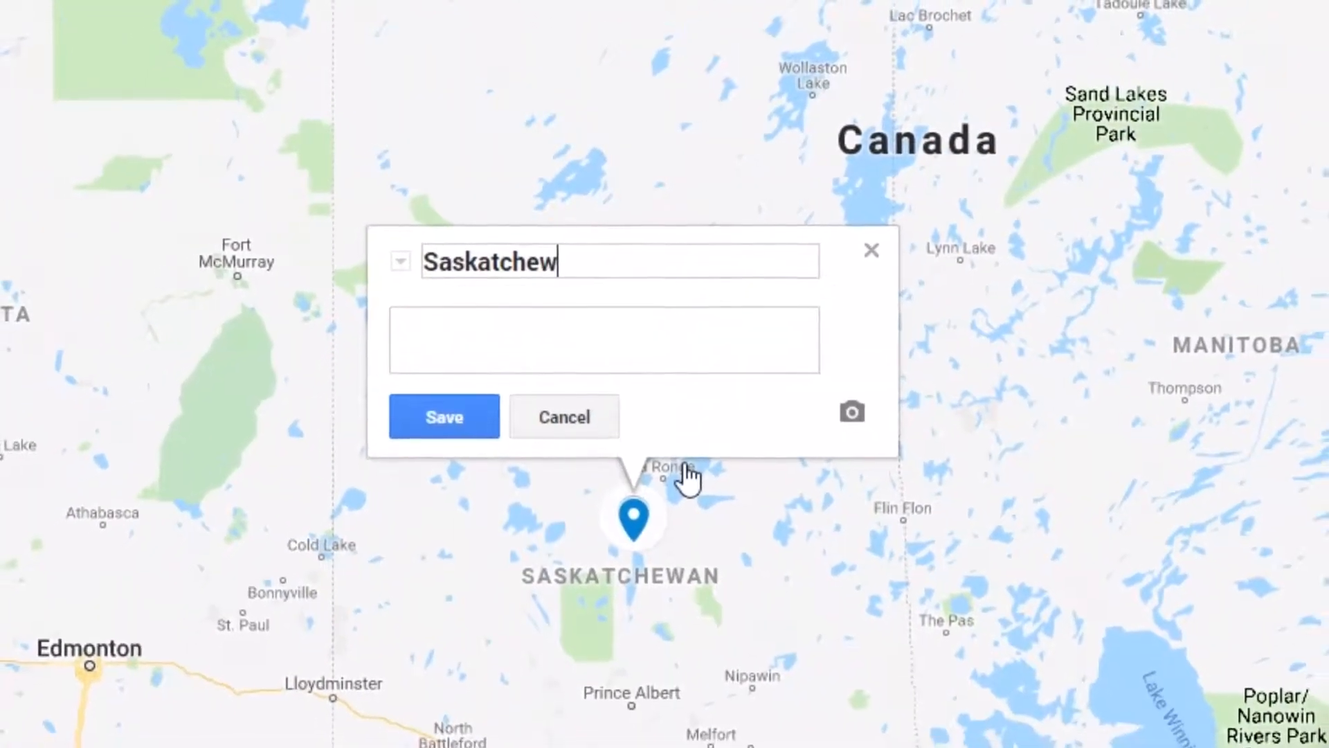
text(an)
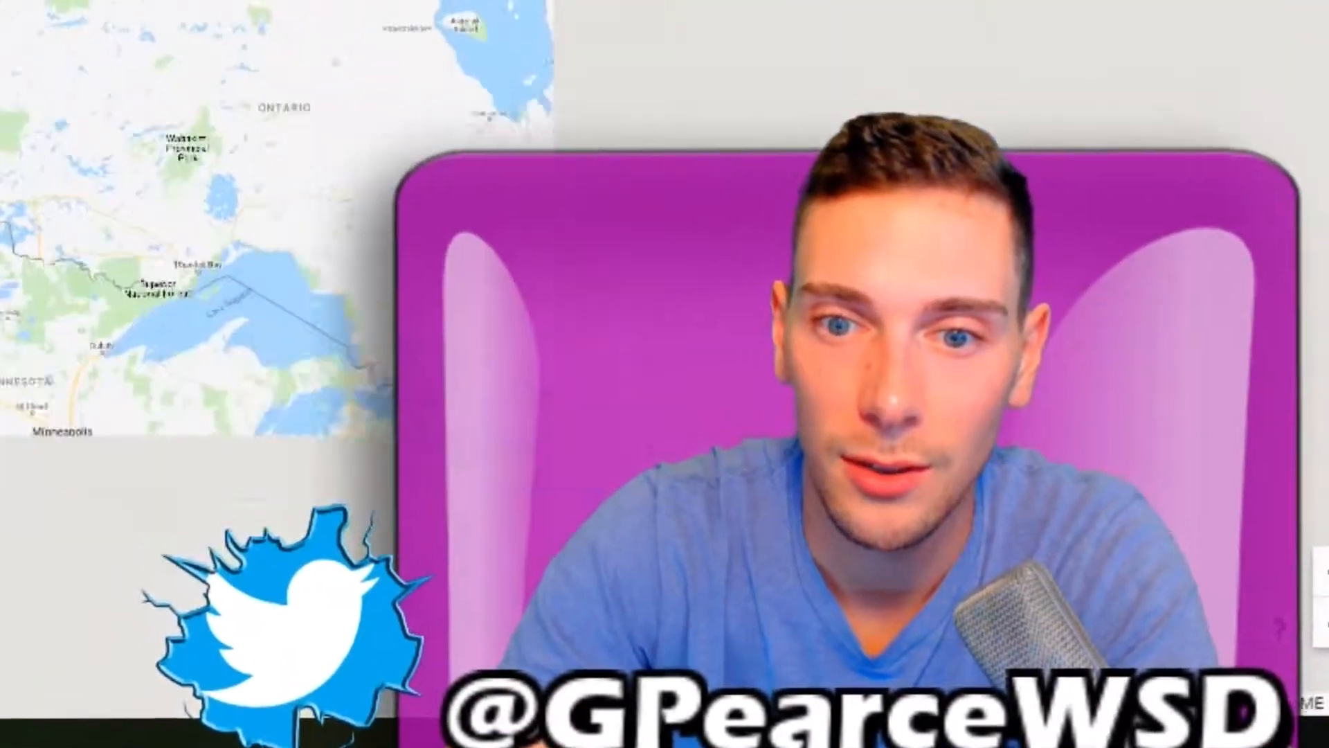
scroll(317, 122, down, 4)
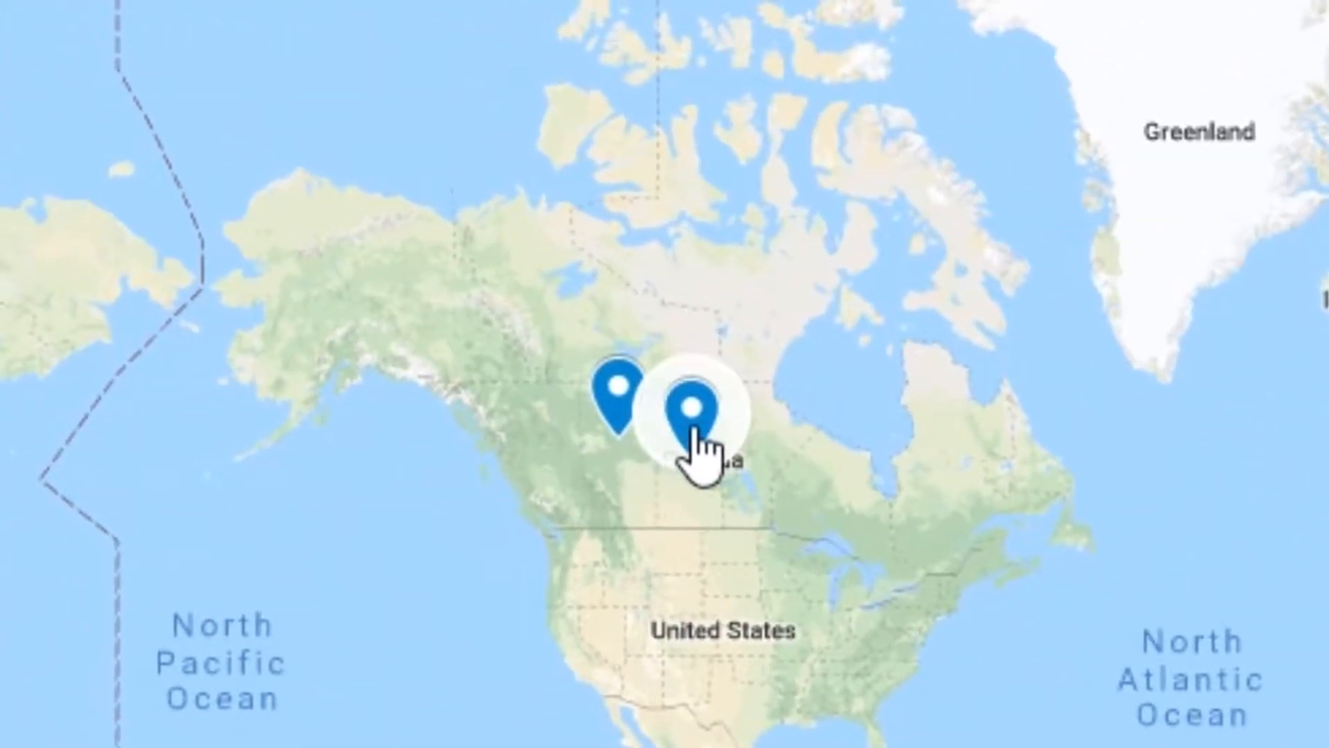
- Add a new layer named Student places they have been
scroll(1107, 534, up, 3)
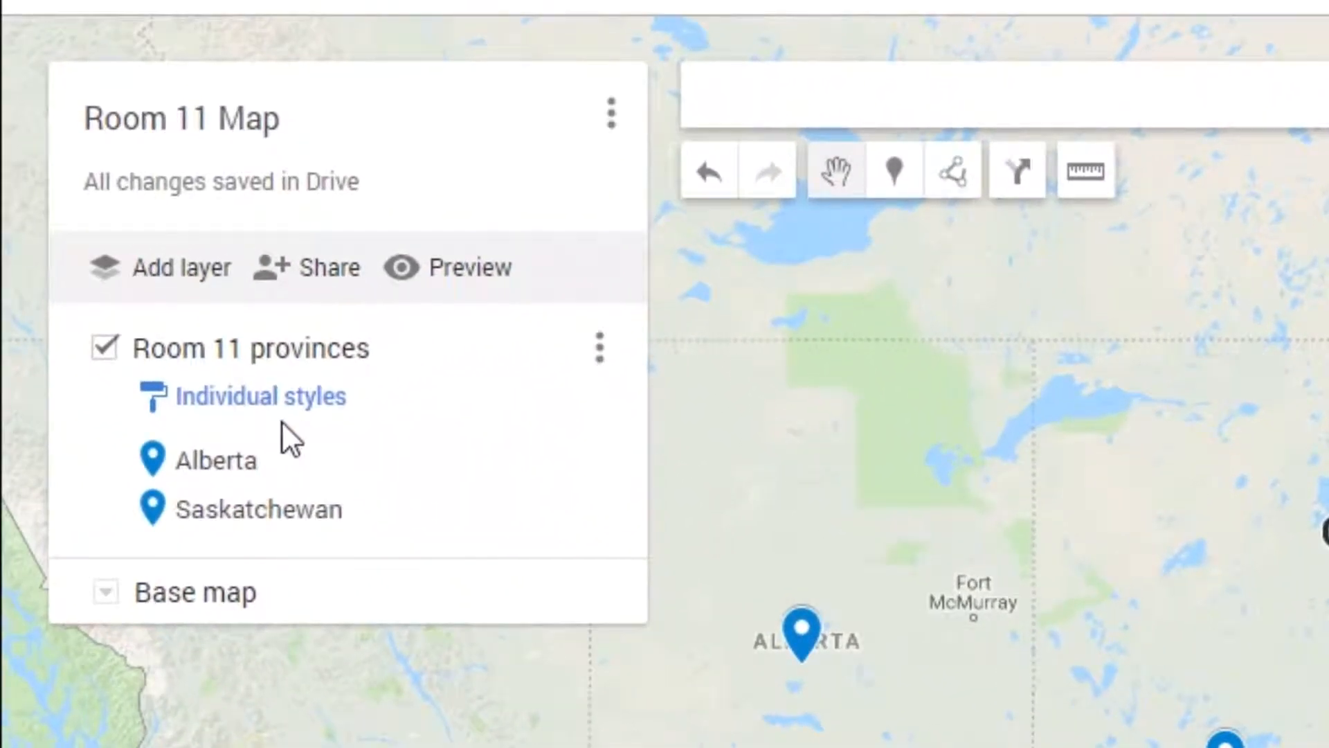
click(186, 274)
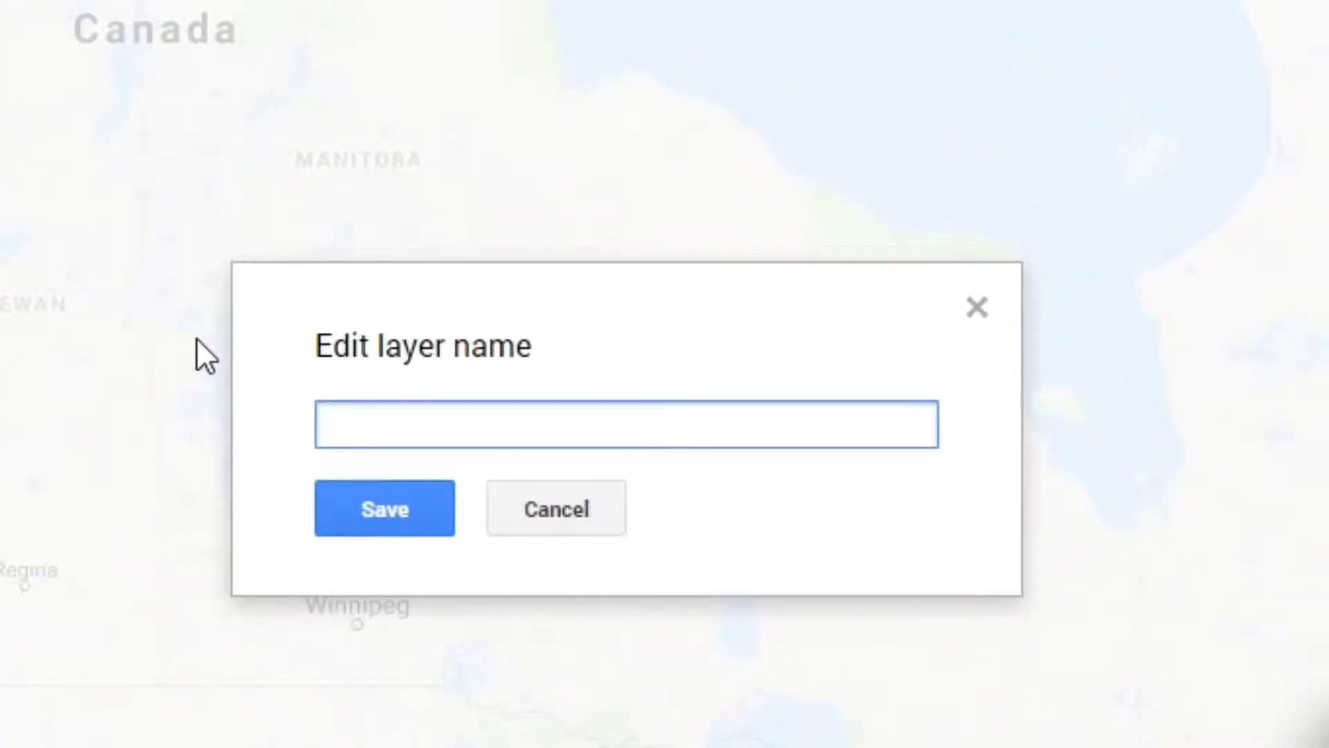
text(Student Places they have been)
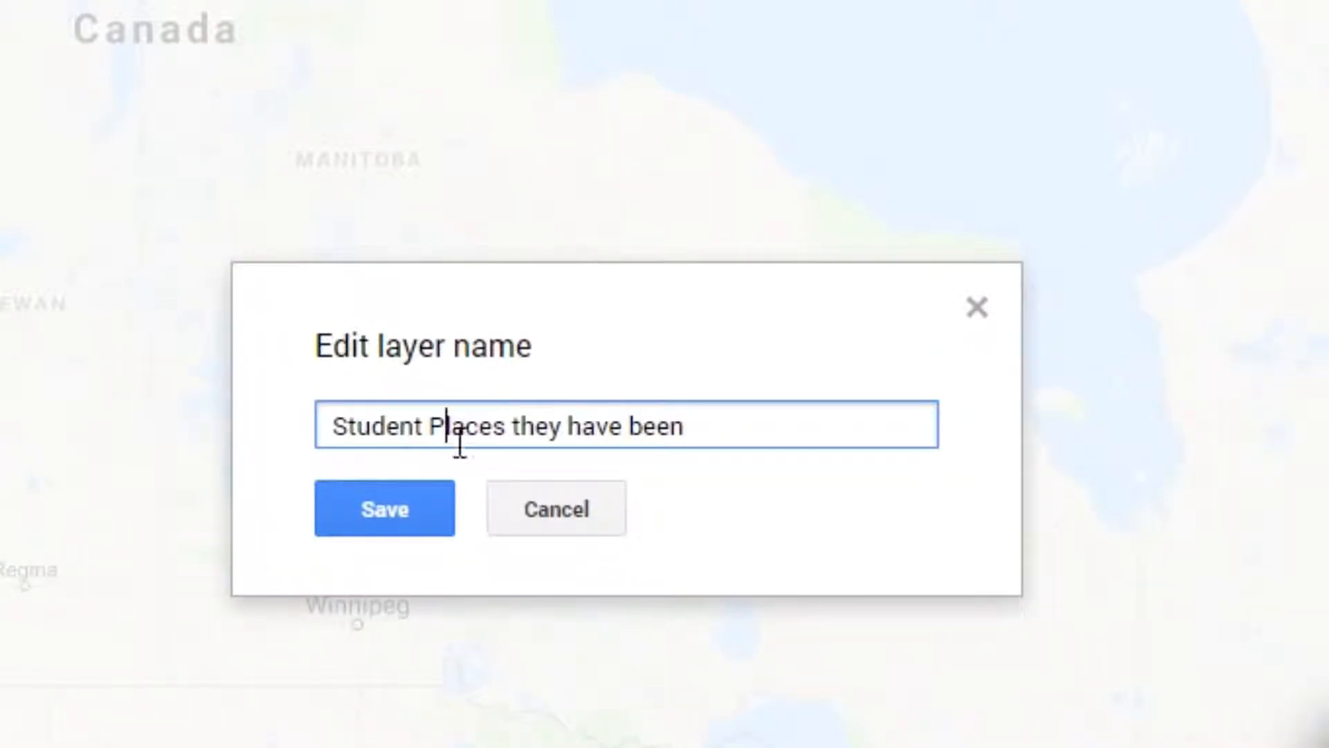
key(BackSpace)
text(p)
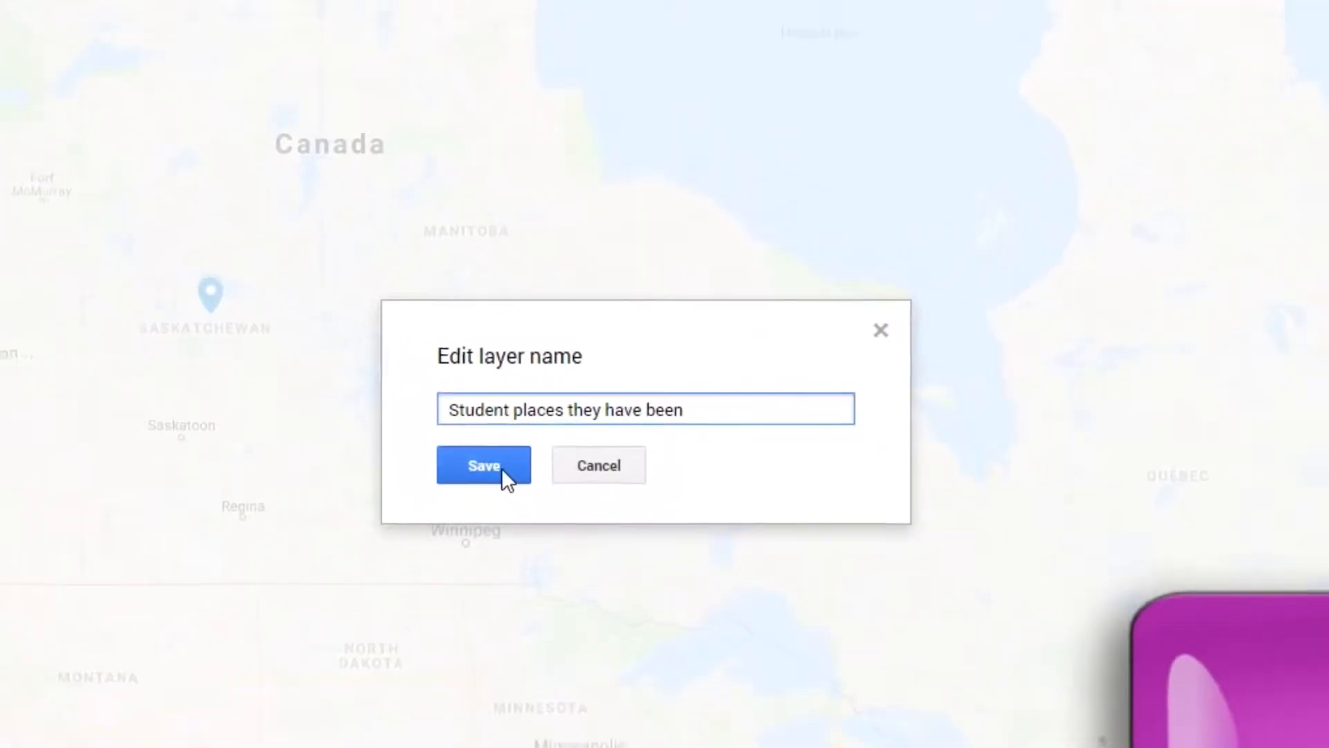
click(485, 478)
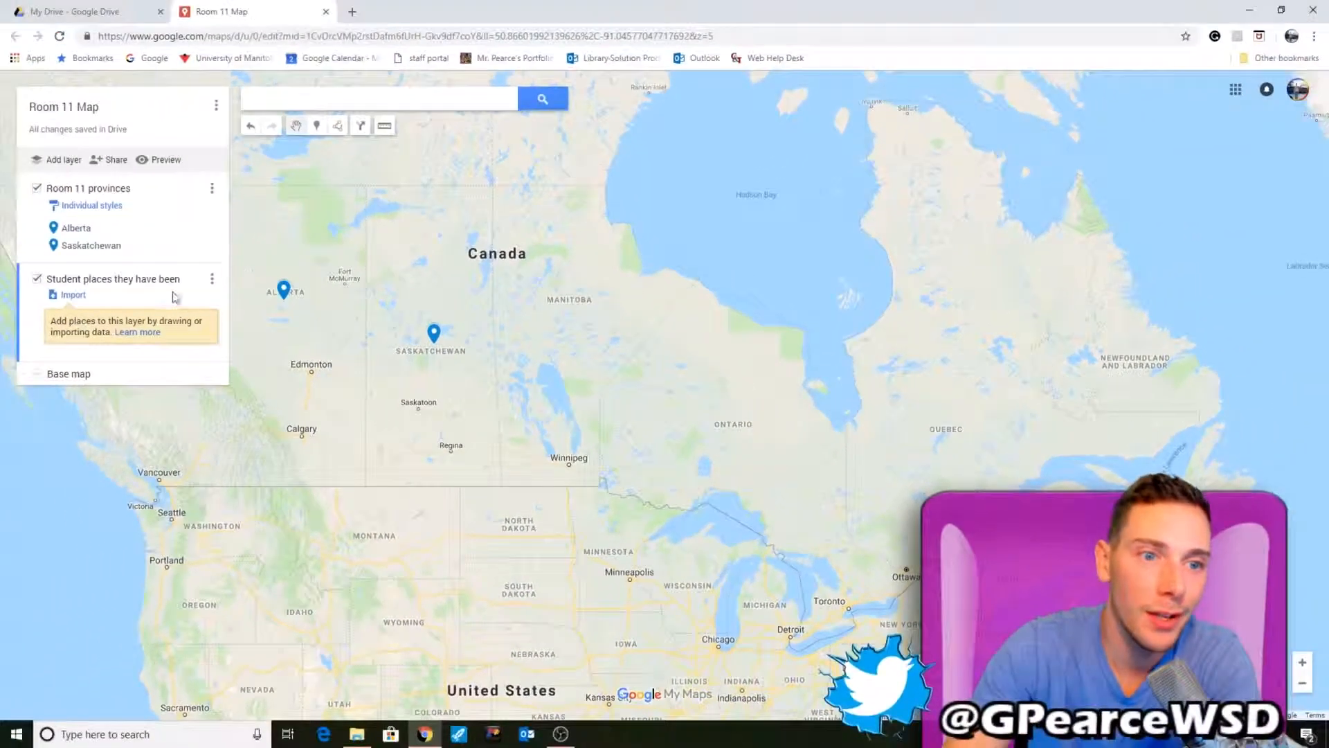
- Place a marker on Chicago in the new layer, name it with your own name, and describe it as I visited Chicago in 2007
scroll(539, 344, down, 1)
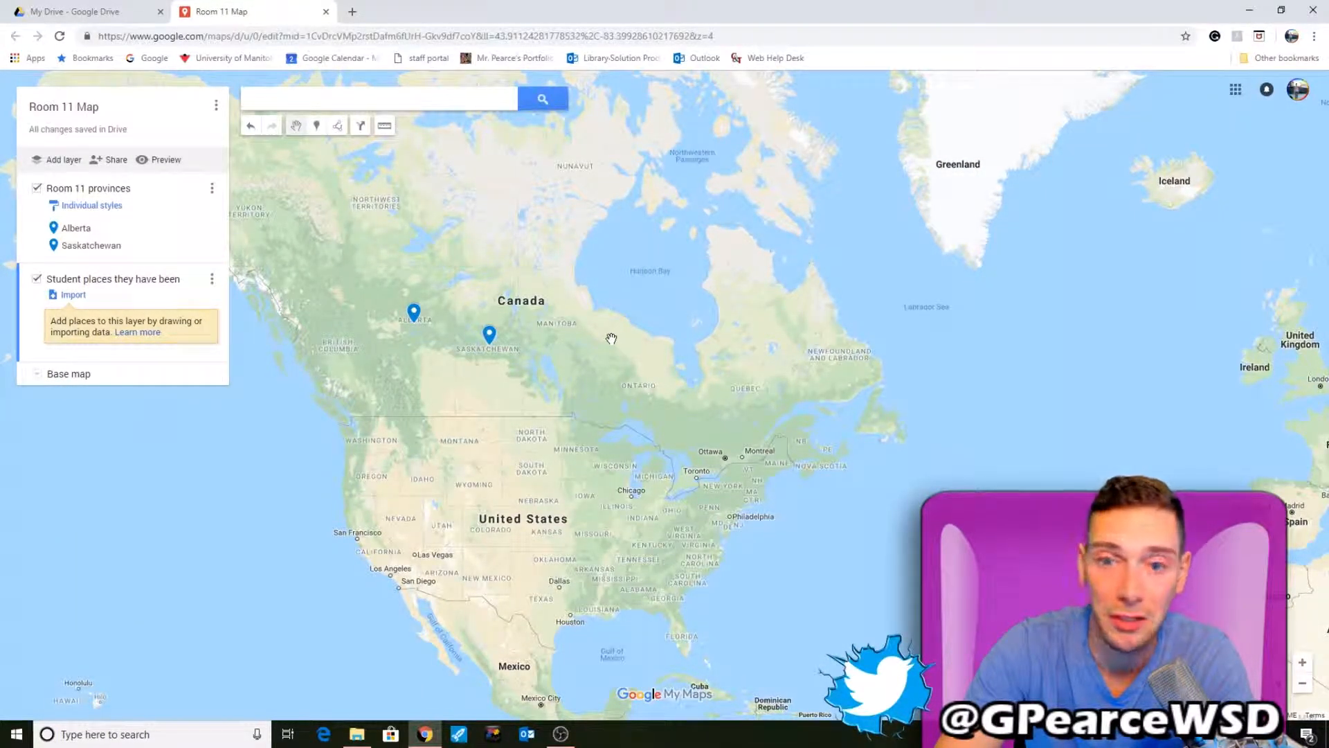
scroll(620, 362, down, 1)
scroll(602, 462, up, 3)
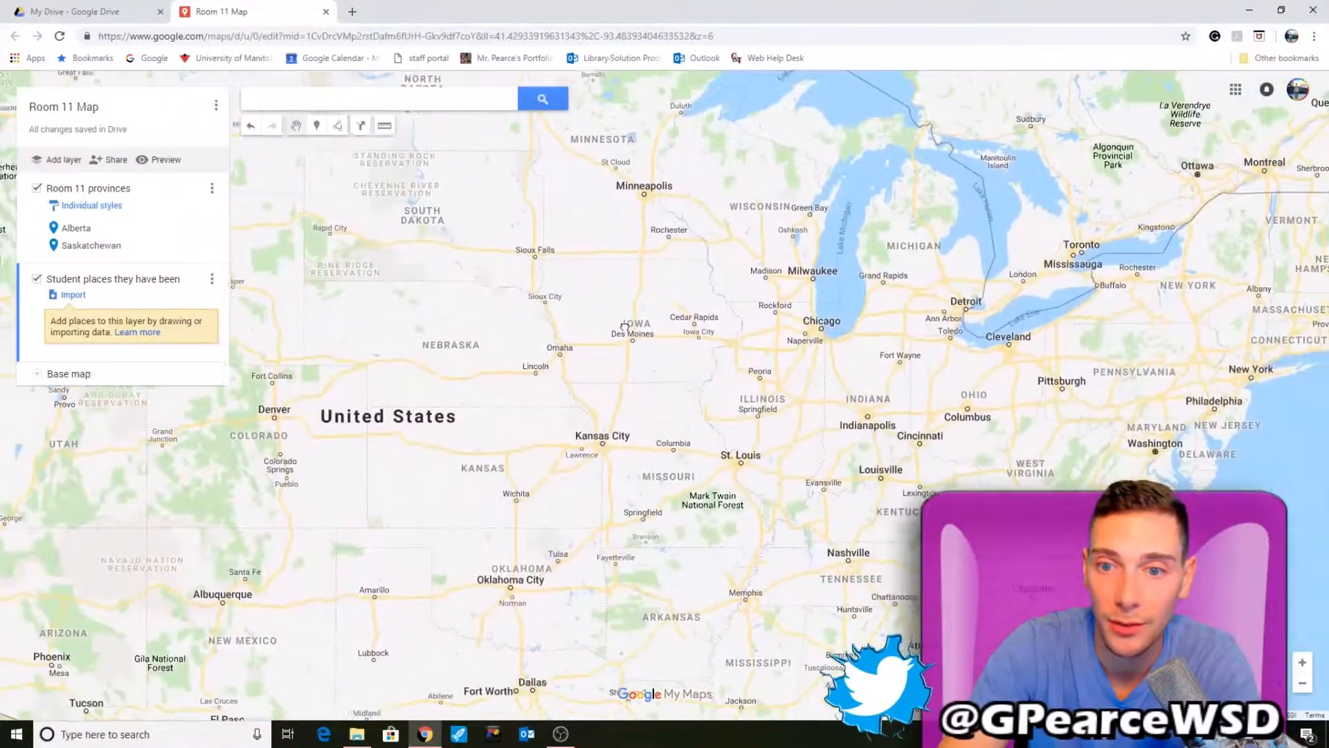
drag(624, 327, 619, 312)
drag(826, 321, 652, 367)
scroll(652, 367, down, 1)
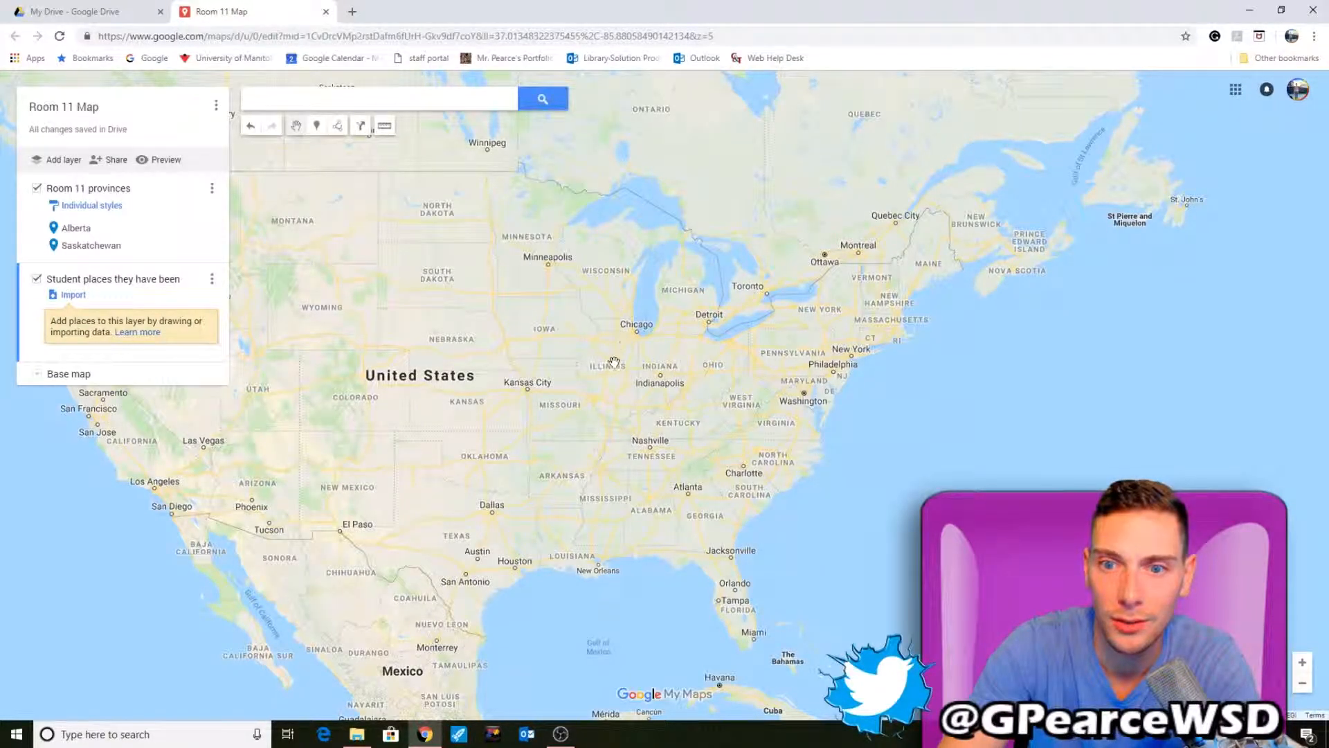
scroll(651, 343, up, 3)
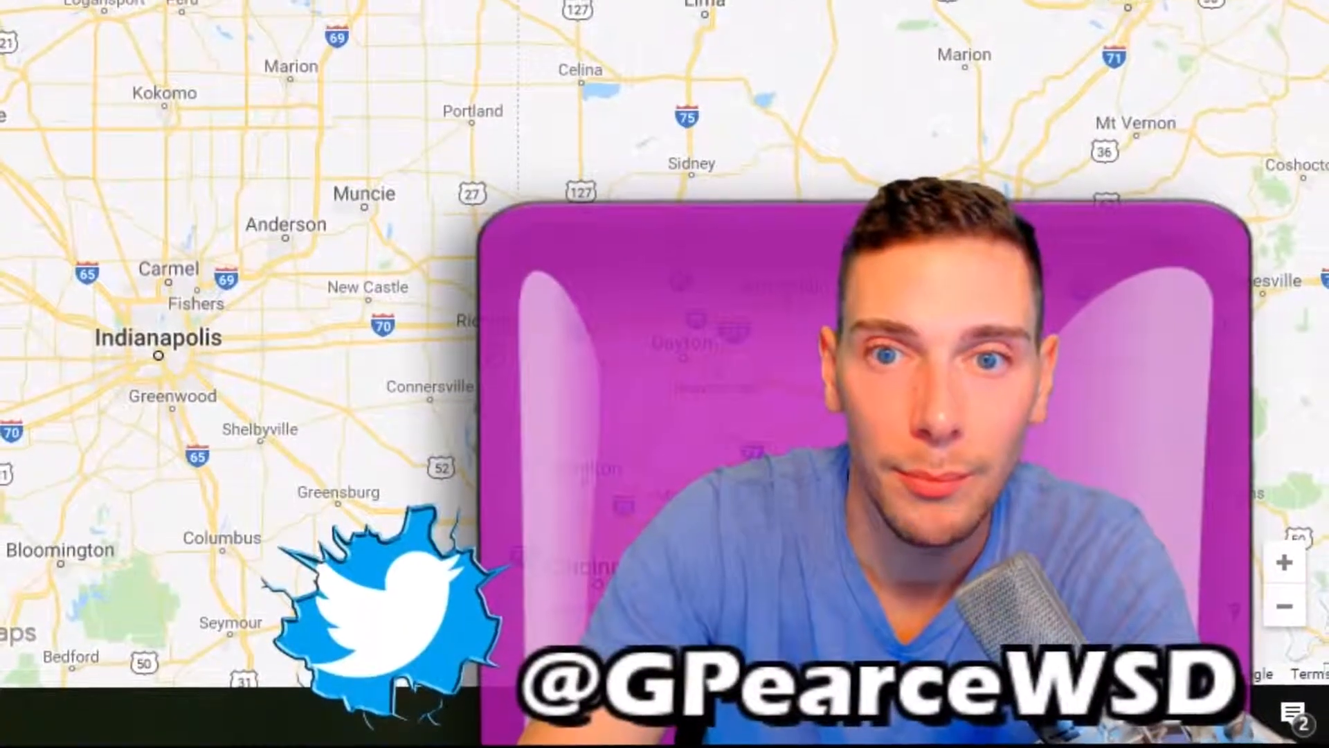
click(583, 216)
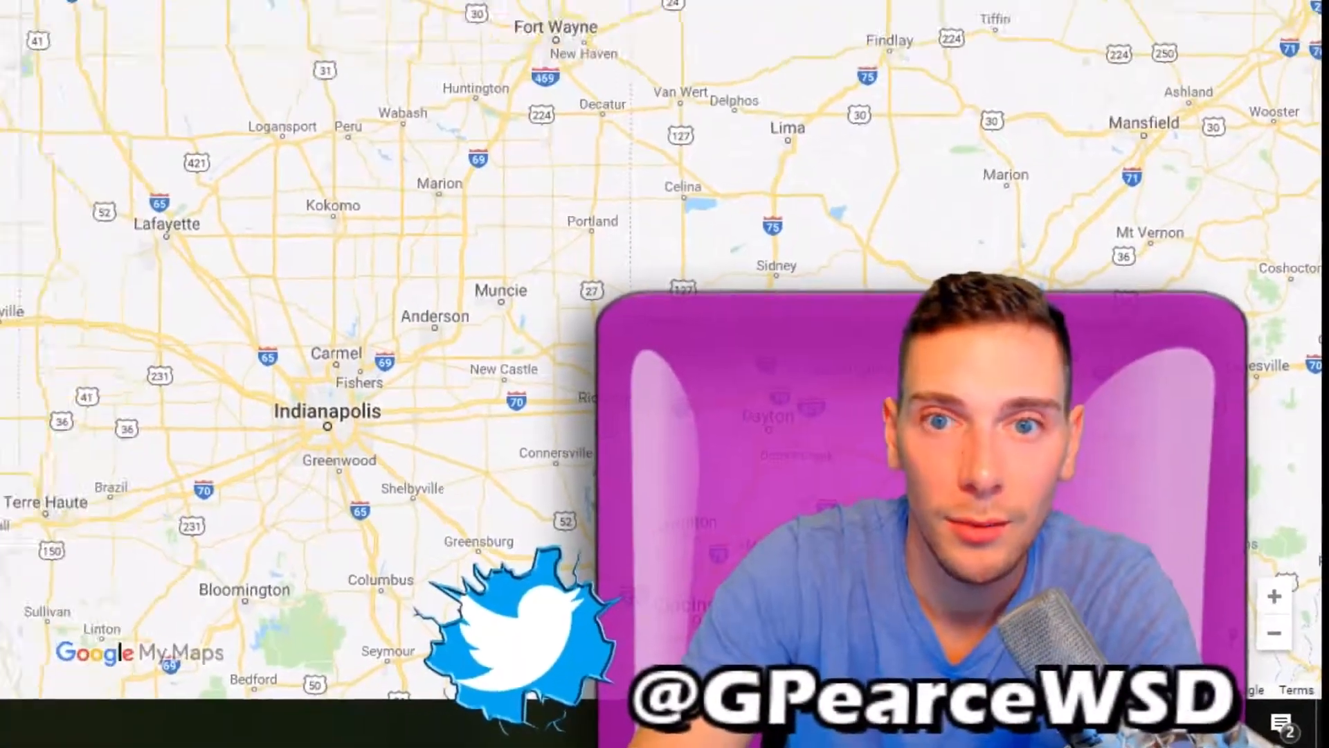
scroll(662, 210, up, 1)
scroll(662, 229, down, 1)
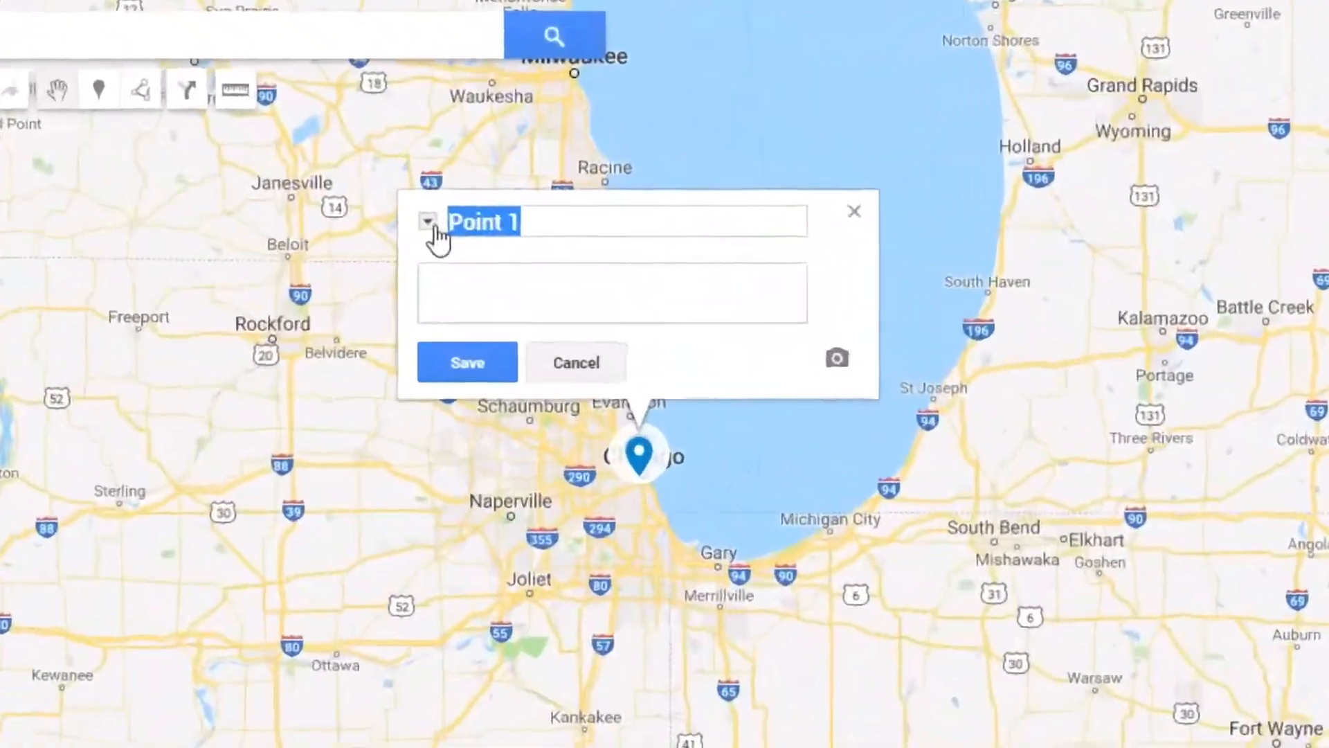
click(480, 192)
click(480, 192)
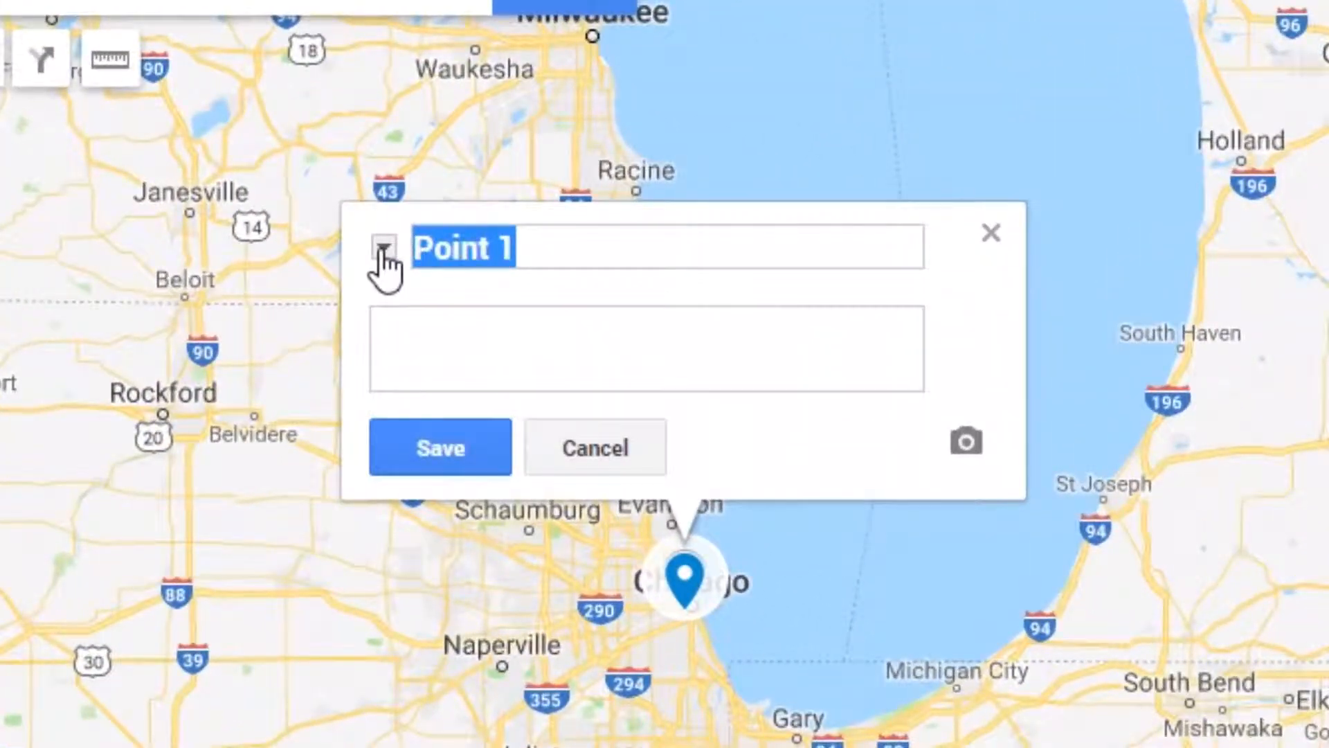
click(580, 236)
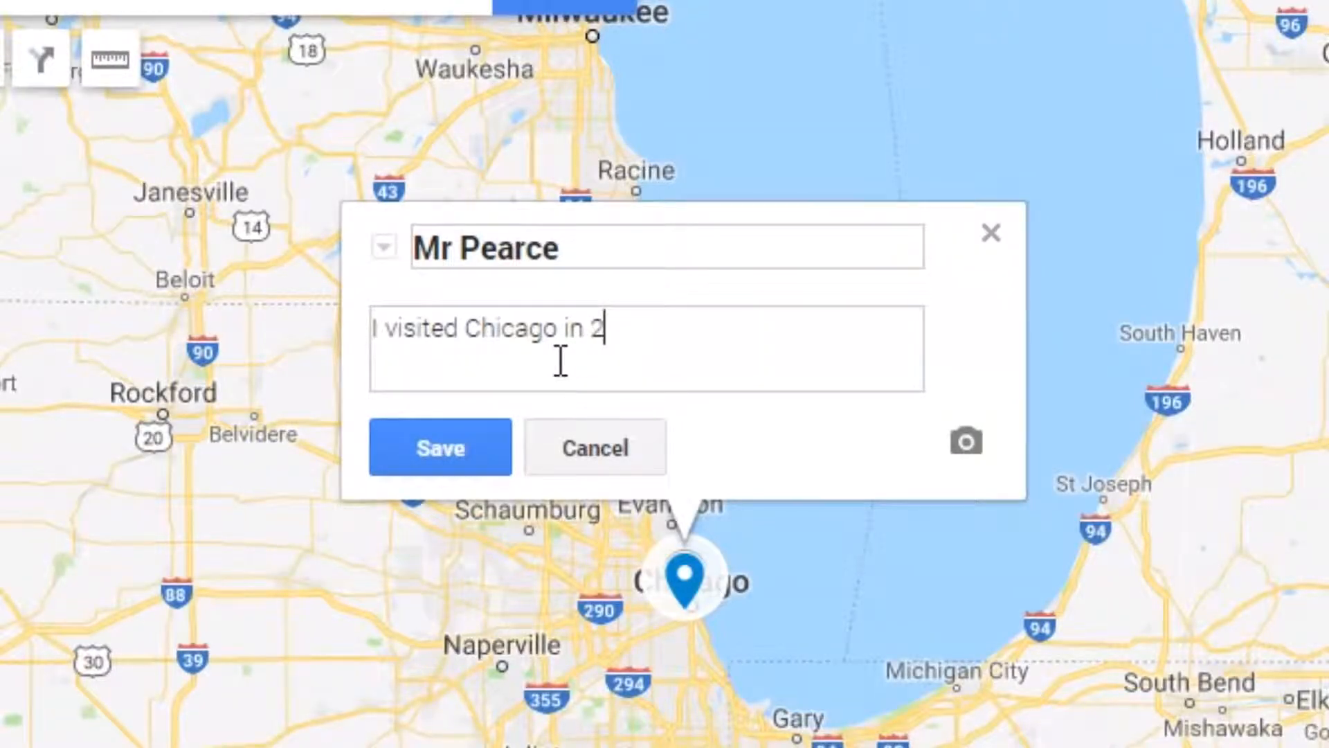
click(465, 424)
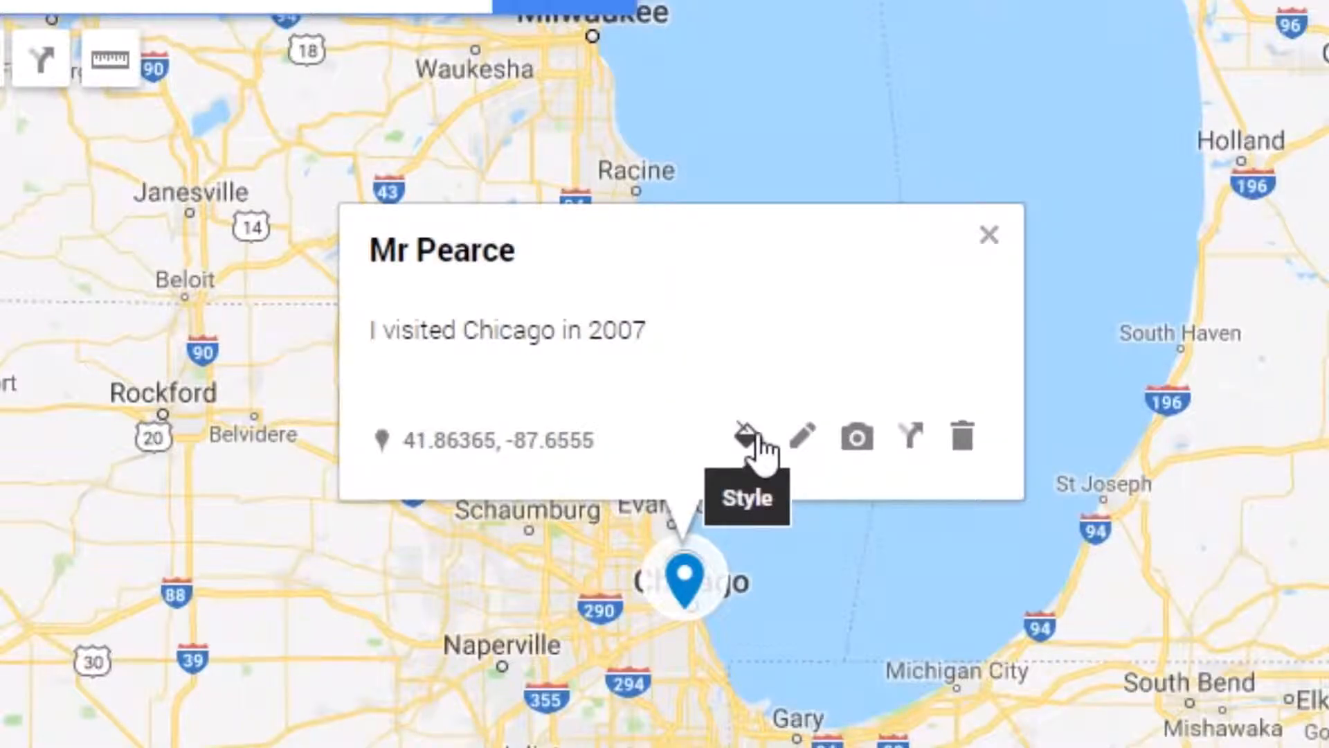
- Set the Chicago marker's colour to black
click(759, 443)
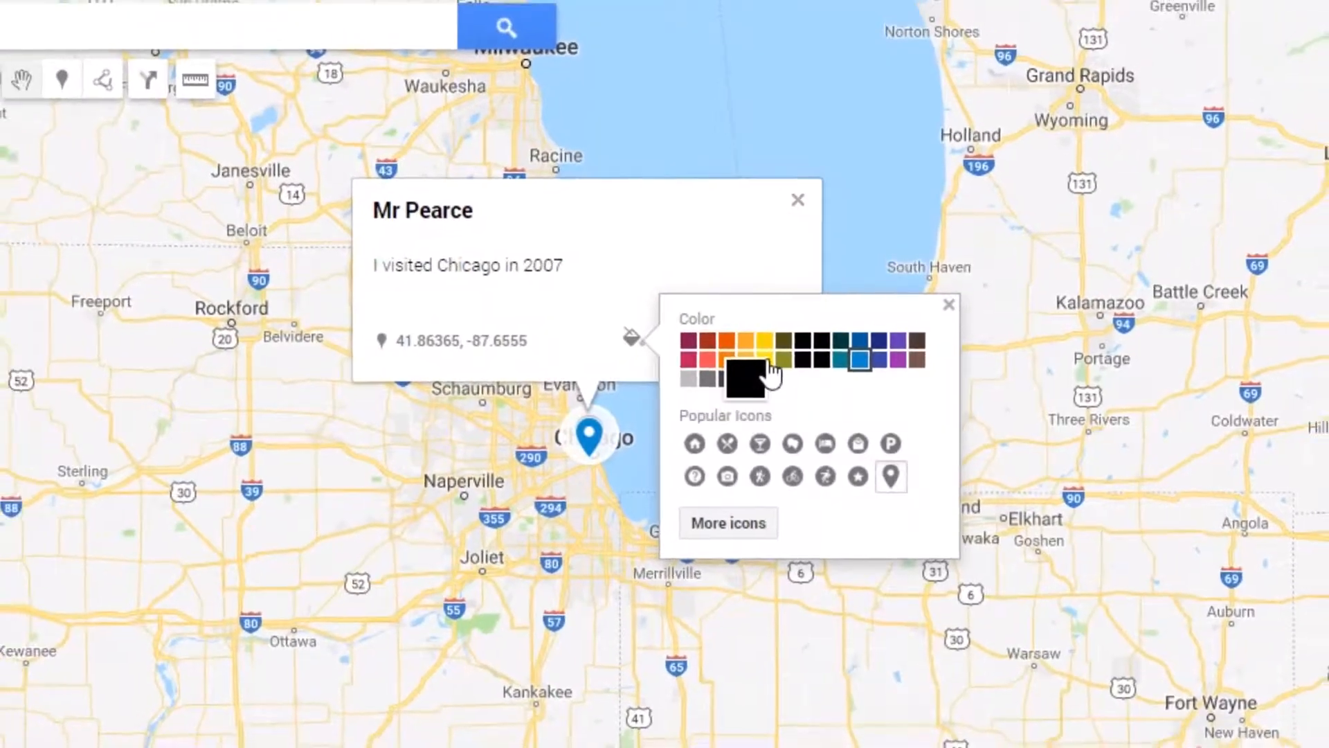
click(761, 370)
click(572, 509)
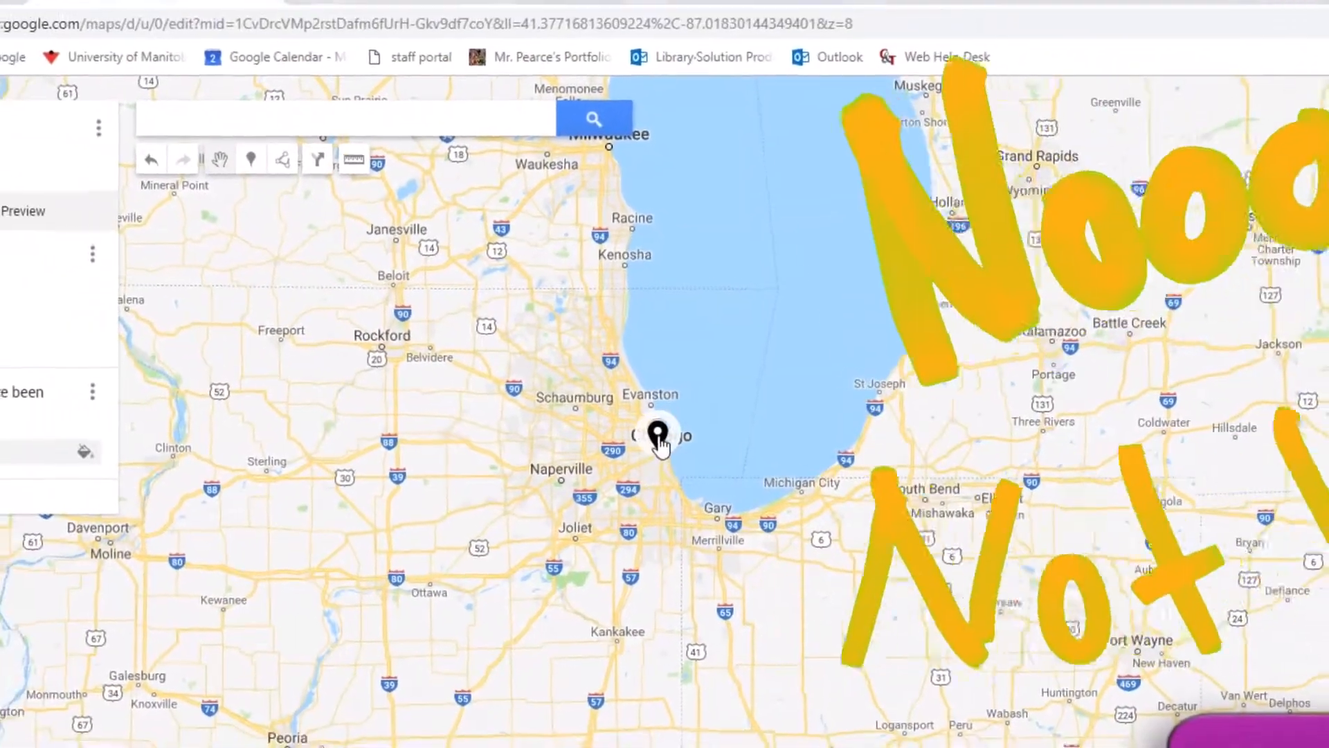
- Change the Chicago marker's colour to yellow
click(640, 435)
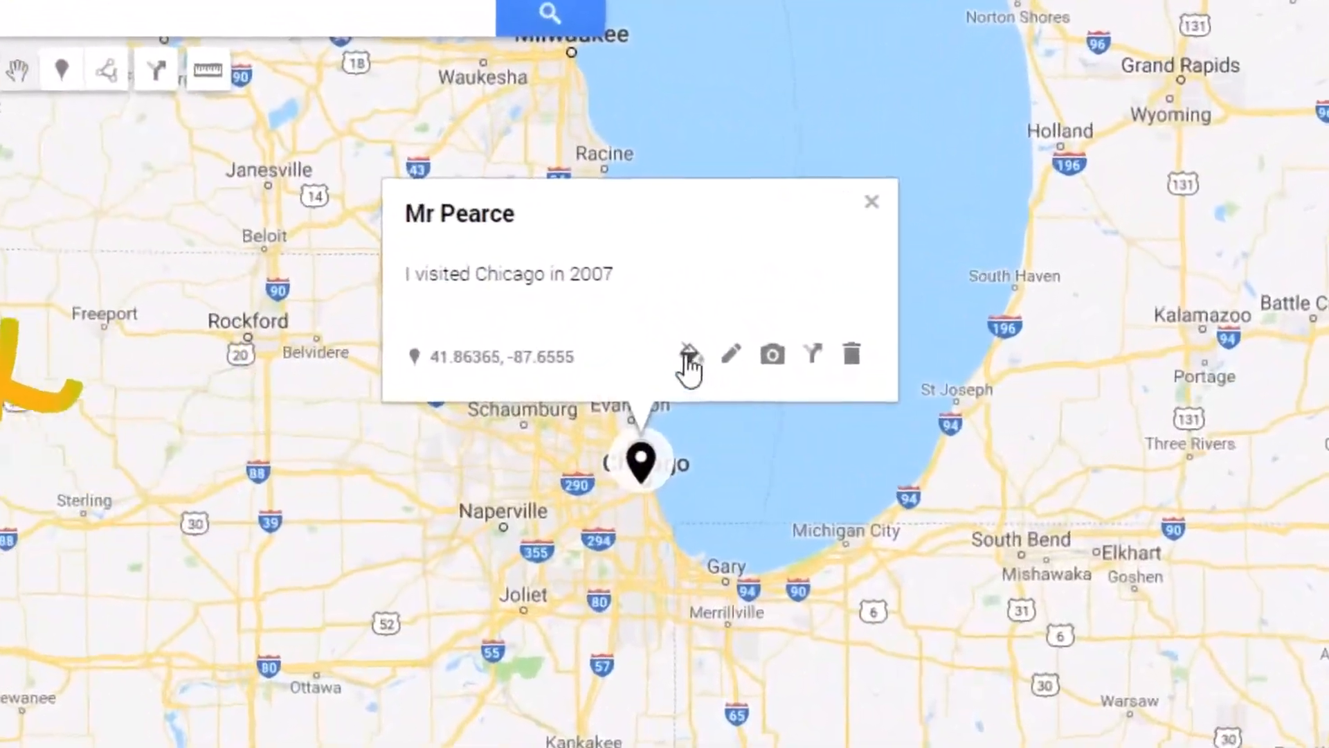
click(689, 356)
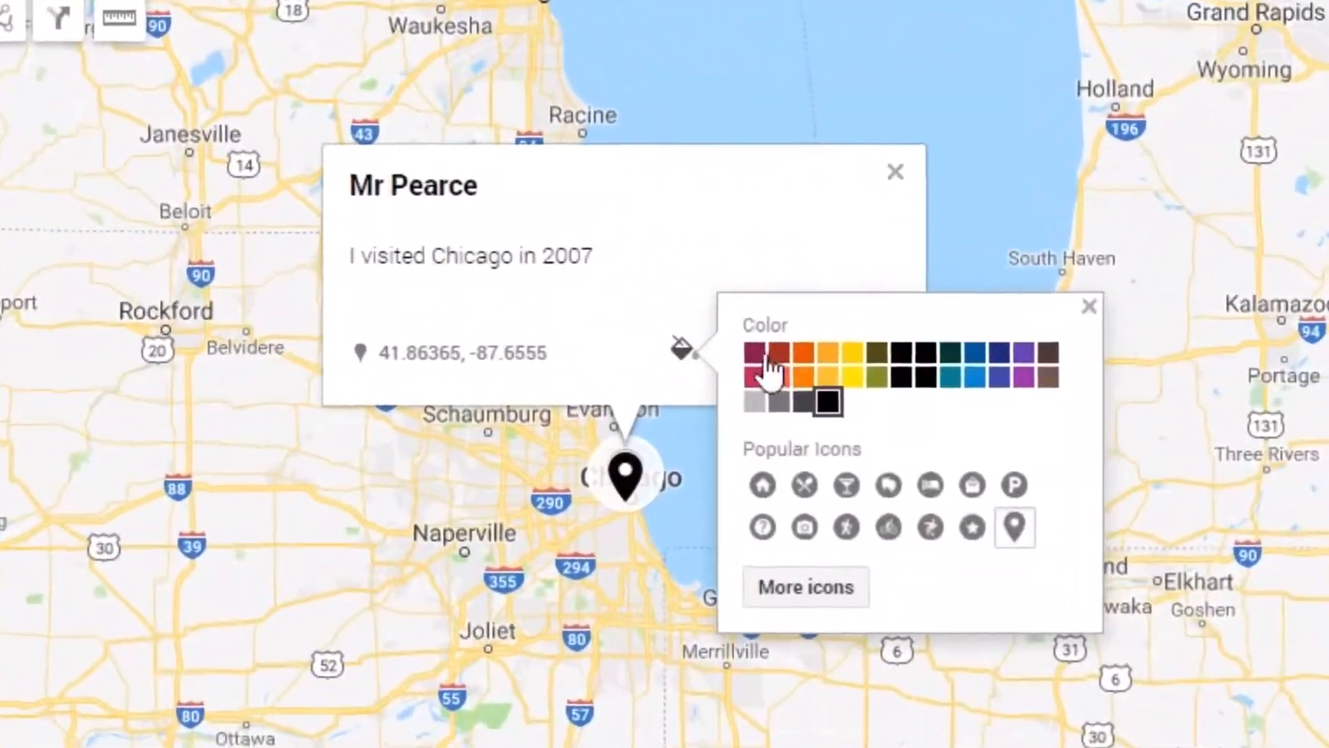
click(858, 382)
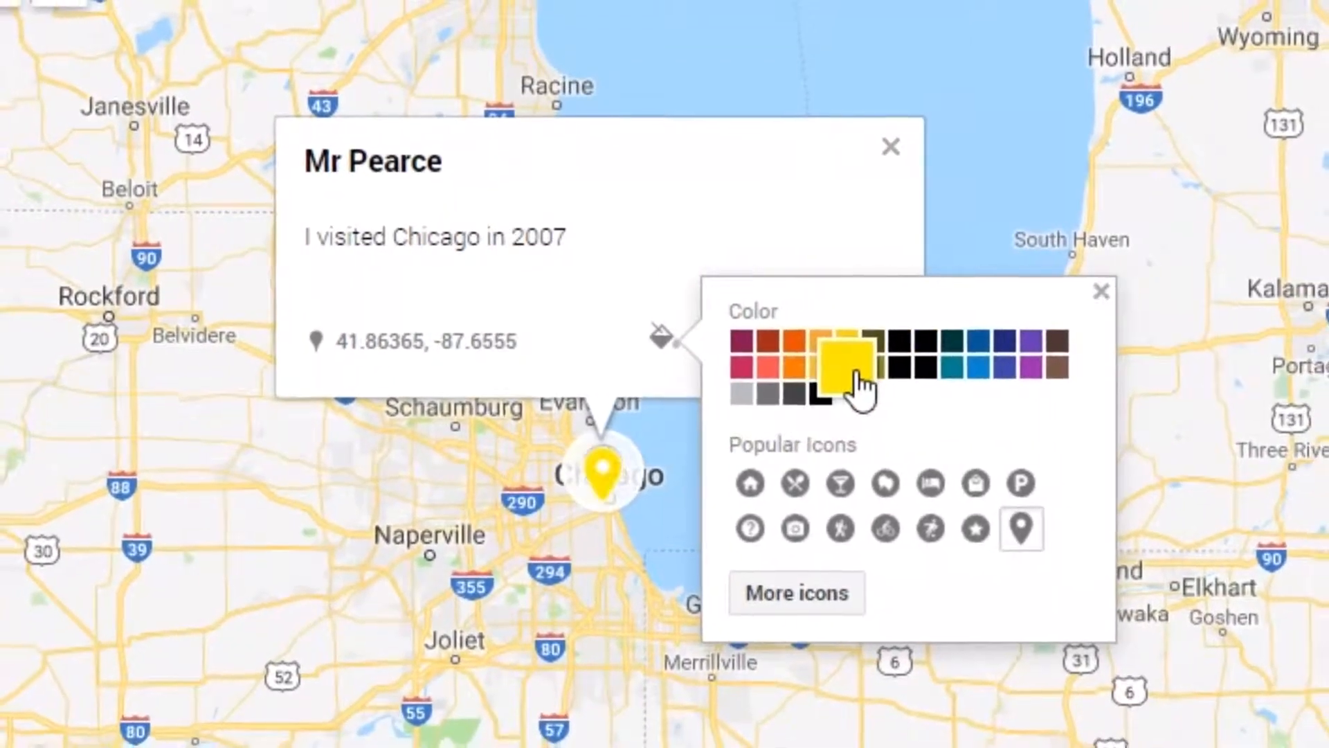
click(592, 583)
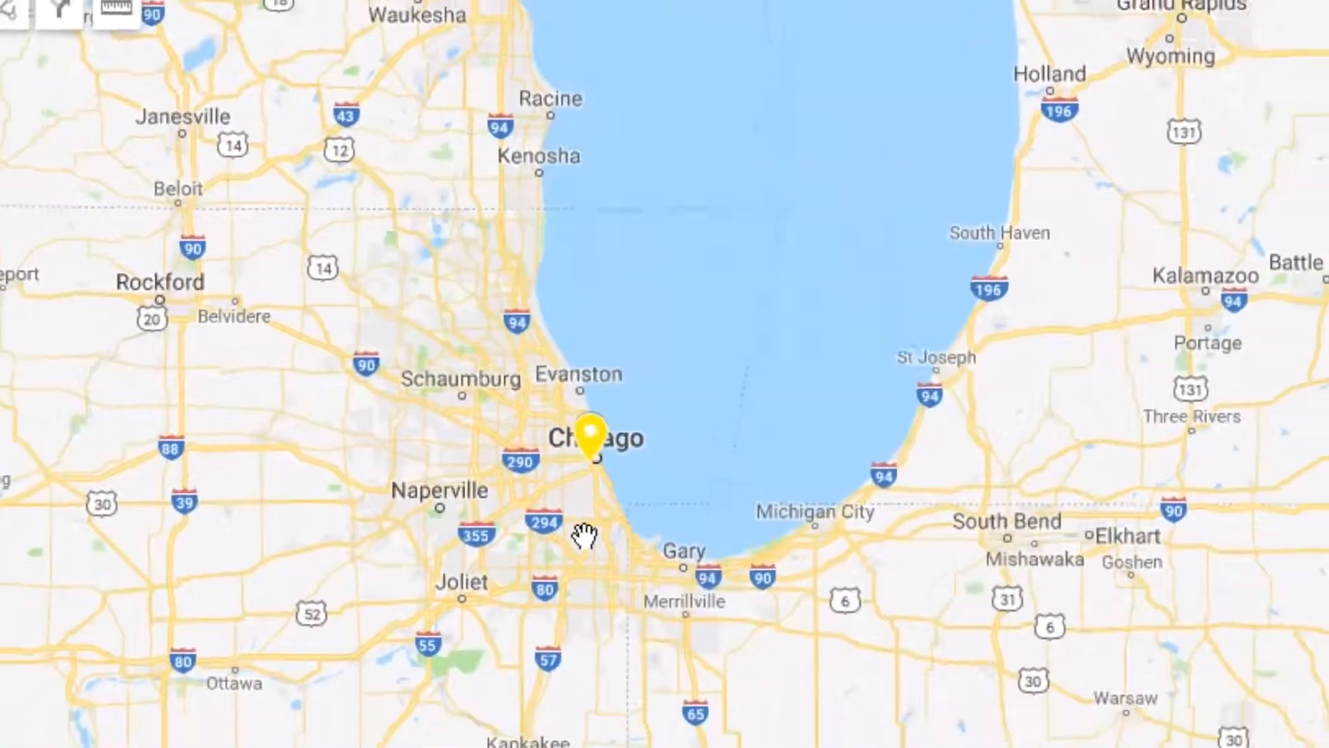
- Turn on the Room 11 provinces layer in the completed example map
scroll(591, 583, down, 4)
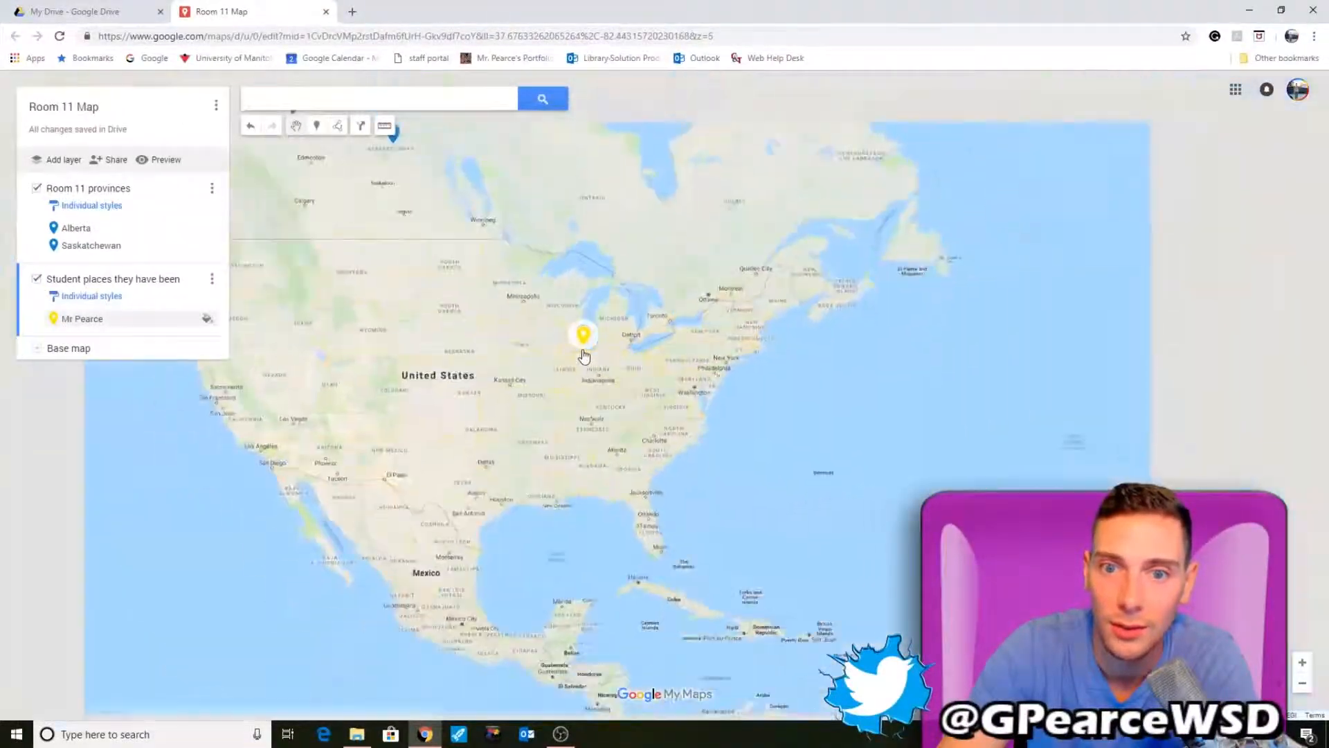
scroll(584, 355, down, 3)
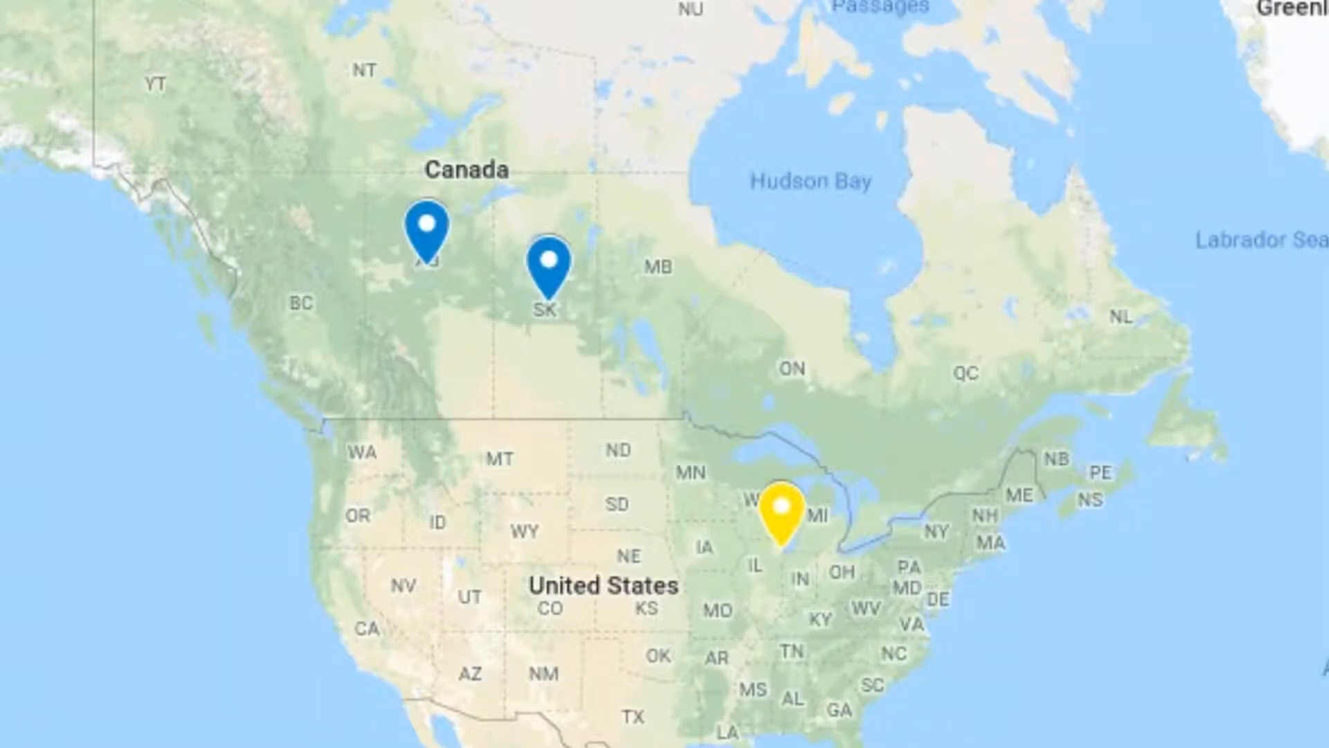
click(80, 395)
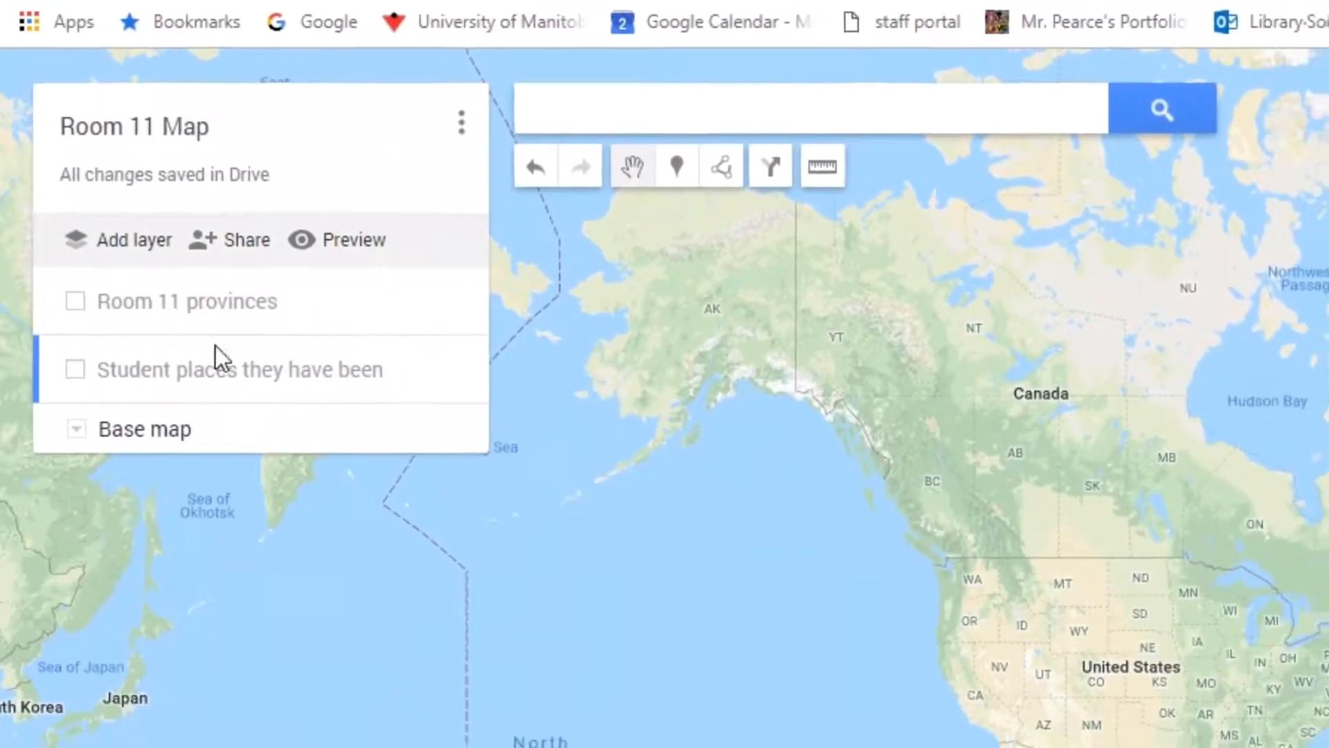
scroll(1275, 651, down, 2)
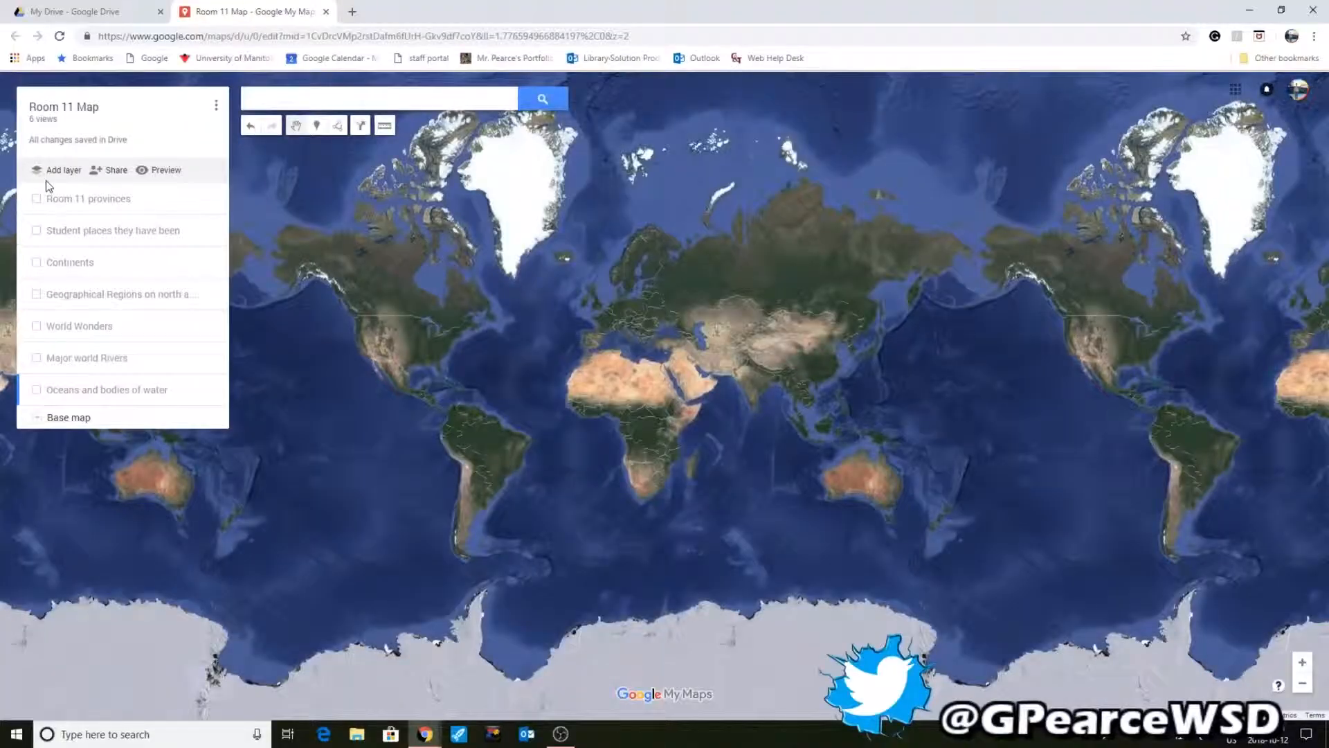
click(37, 199)
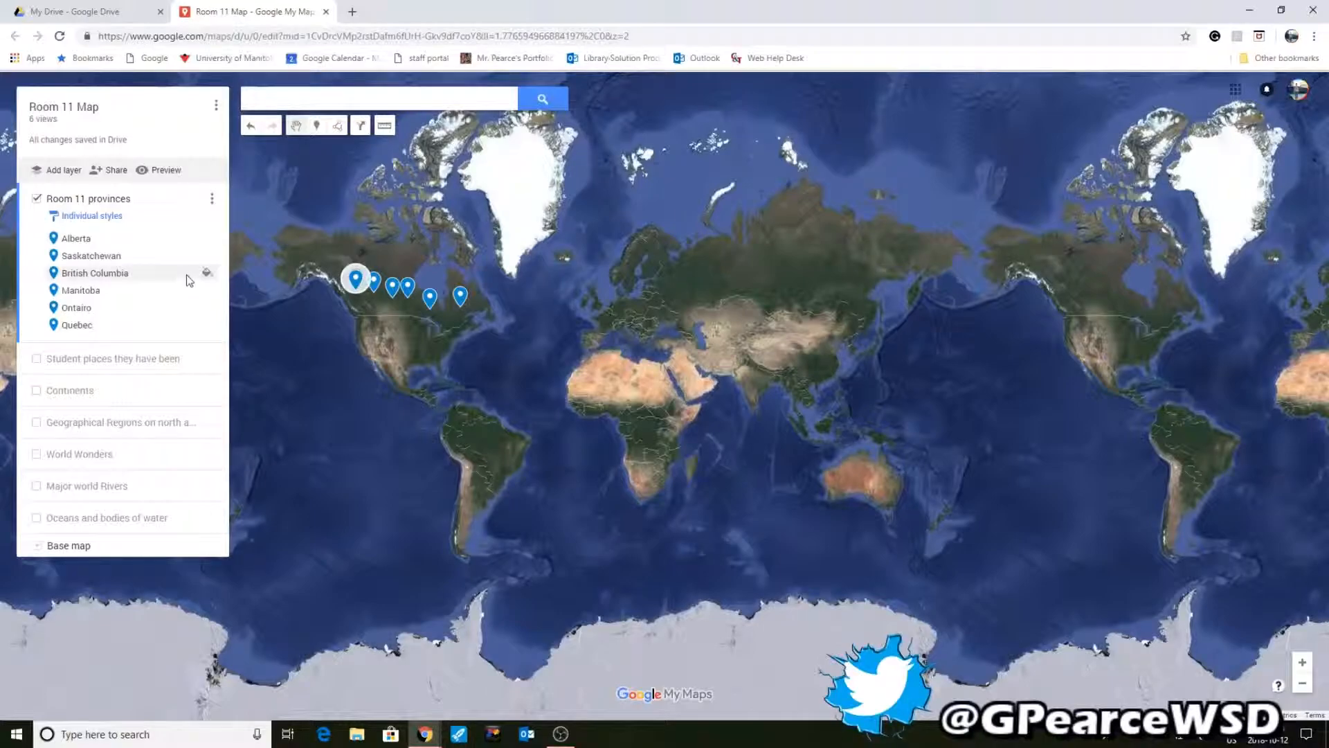
scroll(499, 355, up, 1)
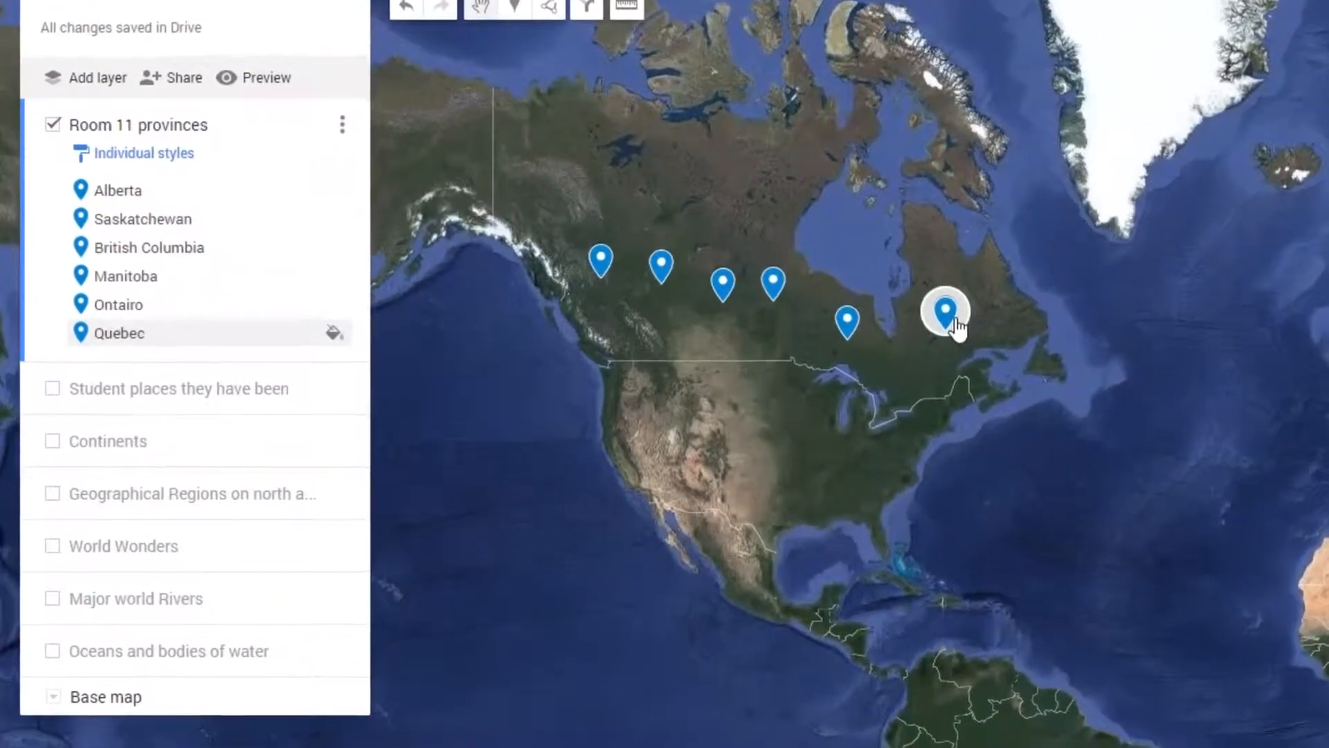
- Turn on the Student places they have been and Continents layers
click(51, 367)
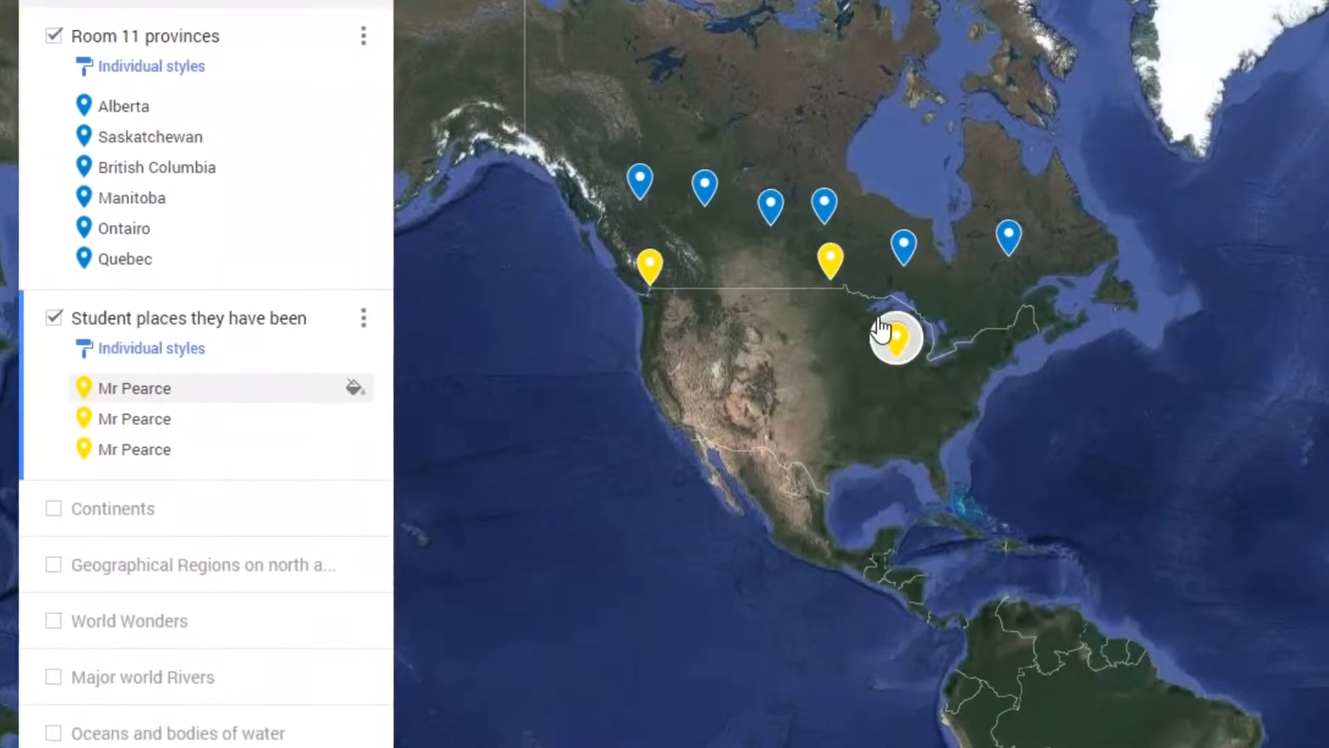
click(53, 508)
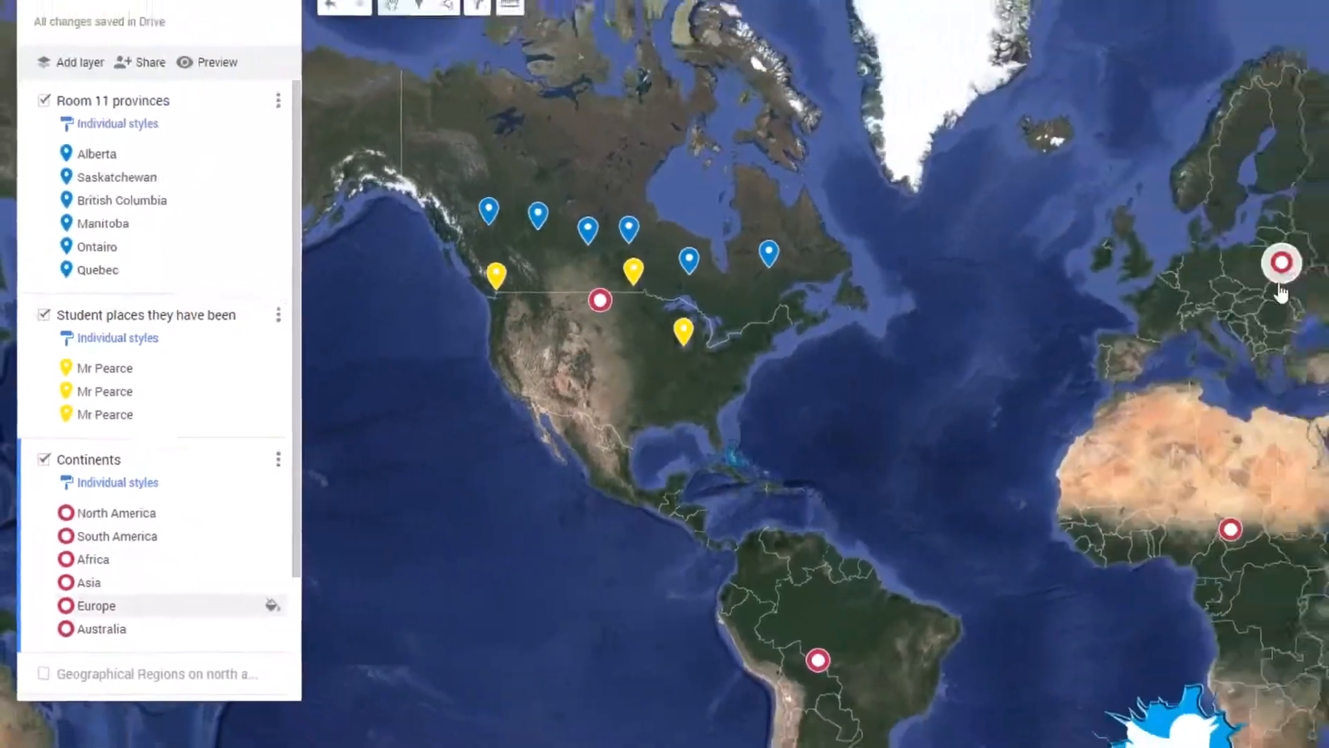
scroll(1281, 288, down, 1)
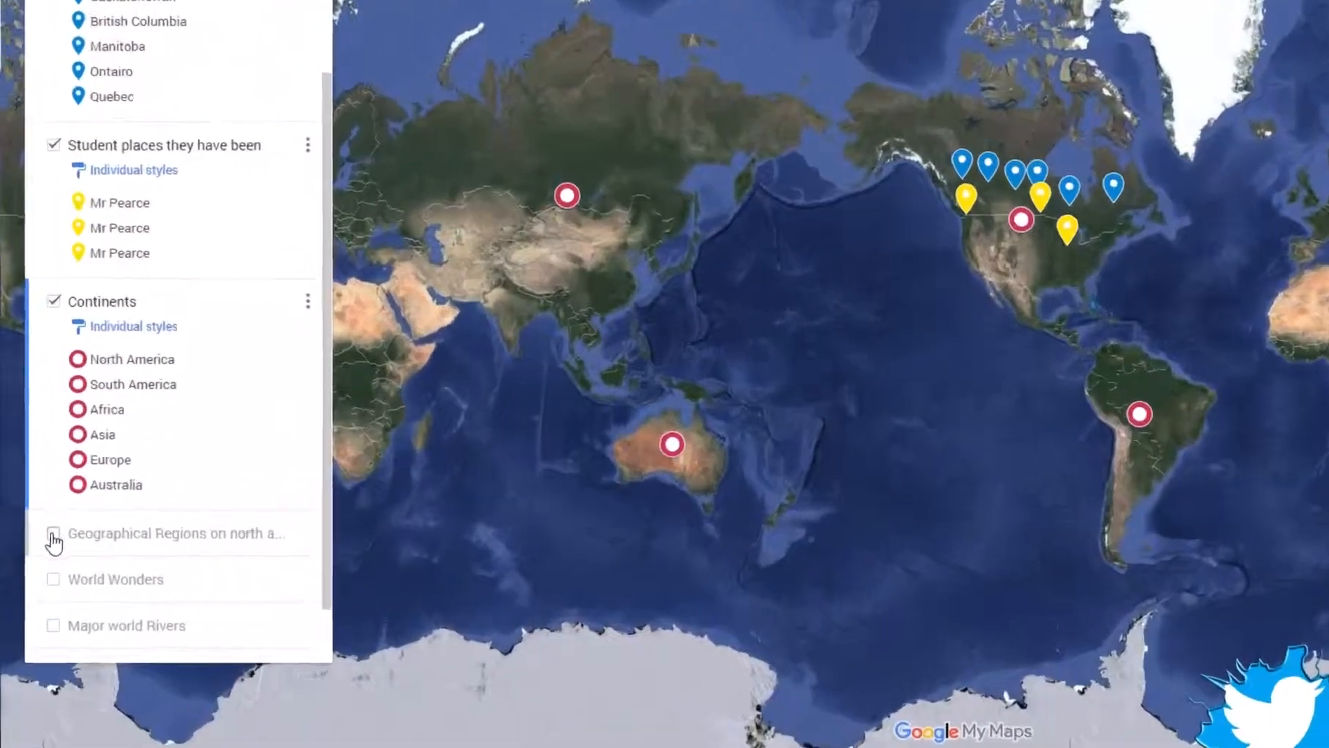
- Turn on the Geographical Regions layer and examine its regions over North America
click(36, 557)
scroll(692, 356, up, 1)
scroll(933, 269, up, 1)
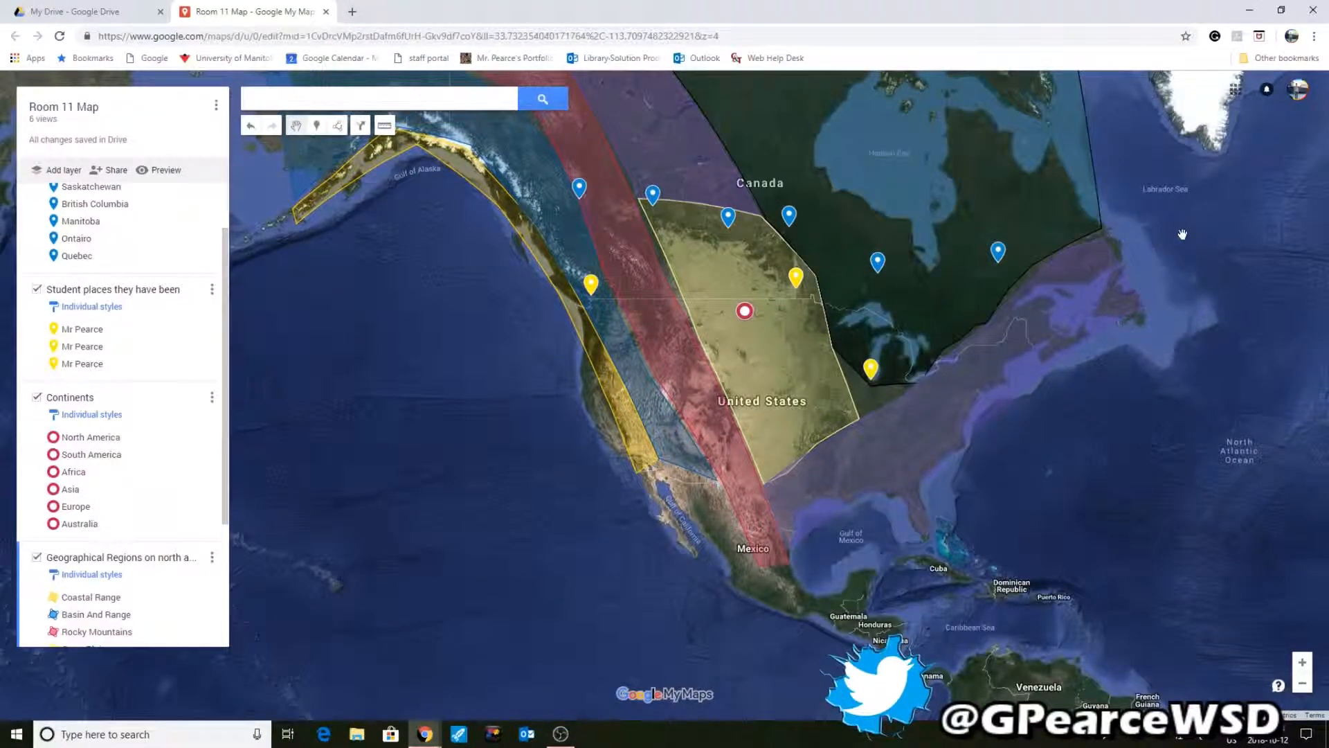
drag(1190, 235, 1147, 370)
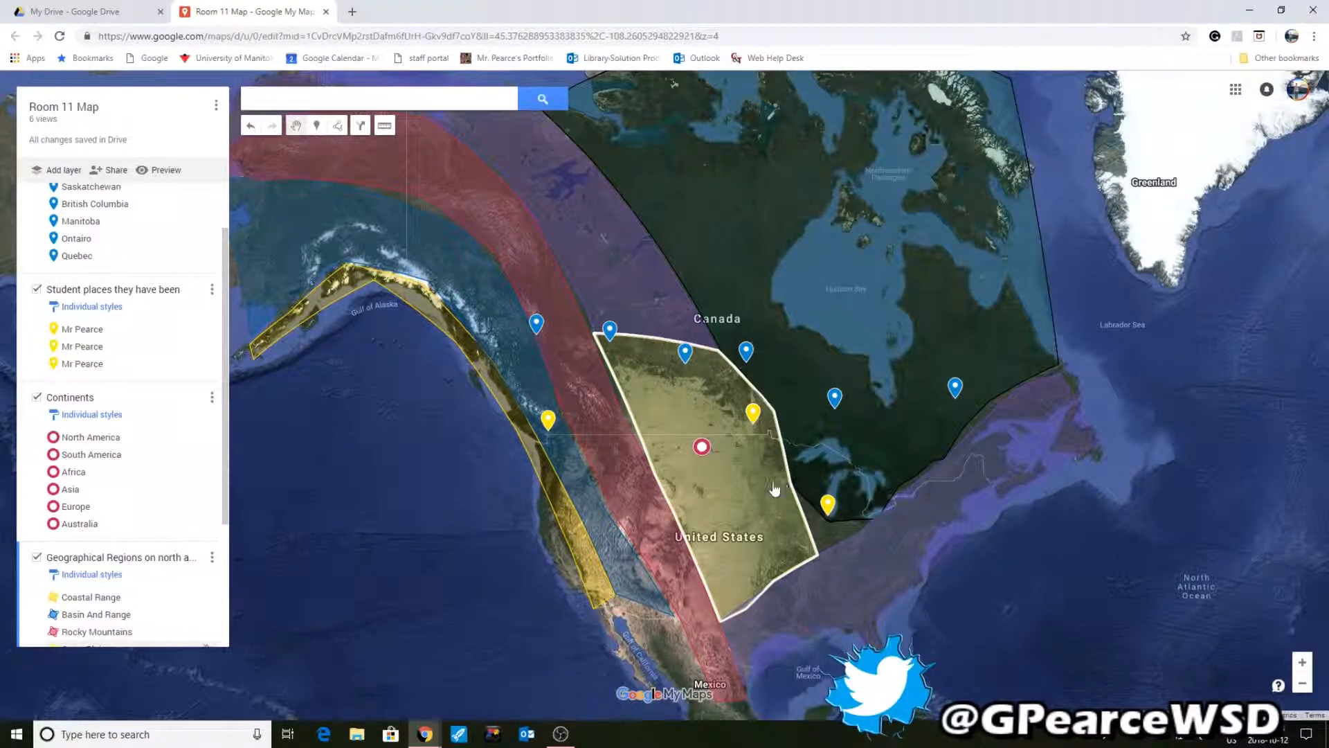
scroll(138, 558, down, 3)
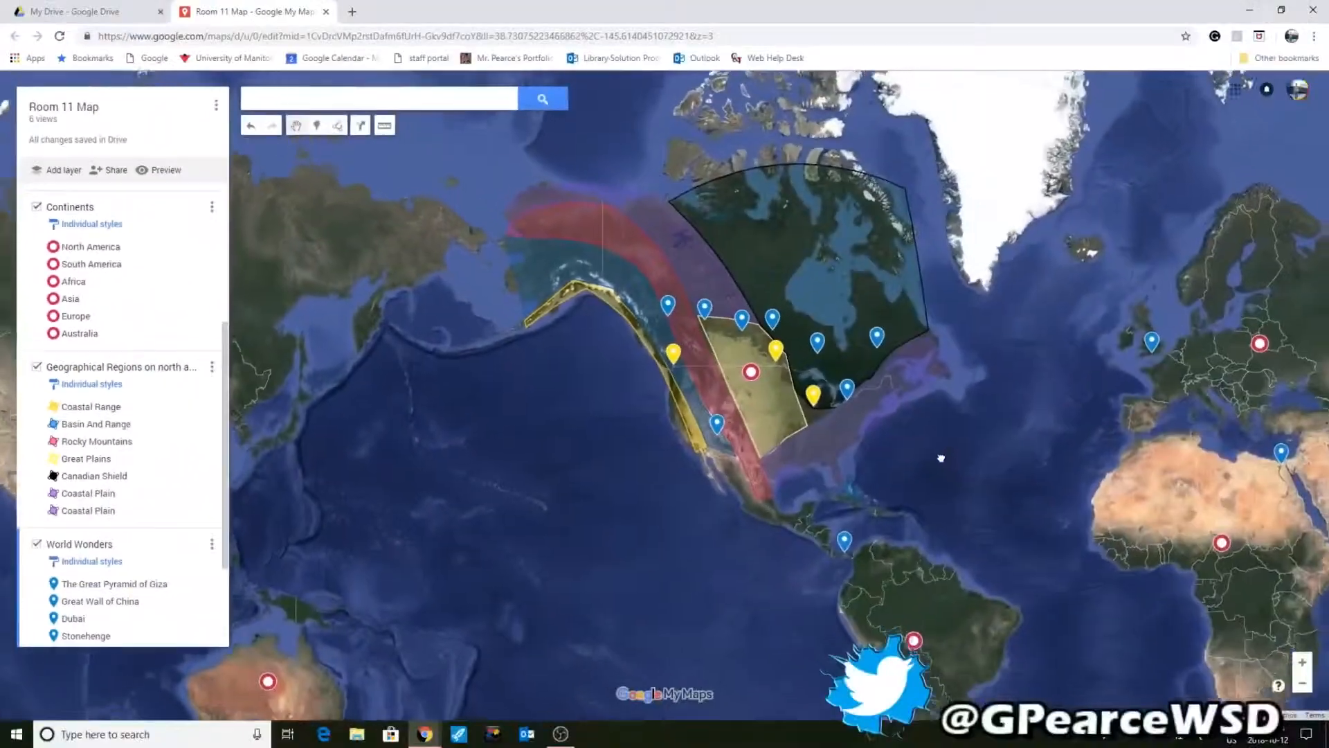
mouse_move(941, 458)
mouse_down()
mouse_move(891, 435)
mouse_move(839, 352)
mouse_up()
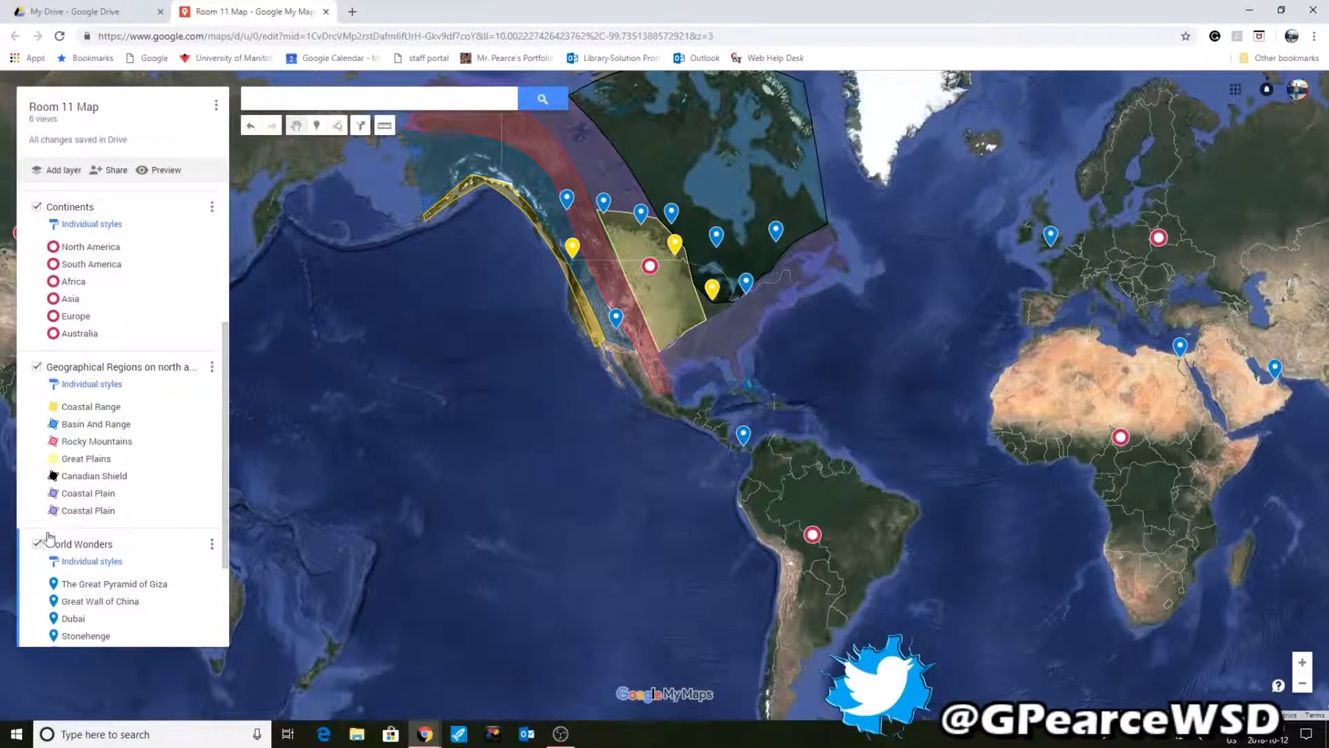
- Turn on the Major world Rivers and Oceans and bodies of water layers
scroll(48, 539, down, 2)
click(36, 577)
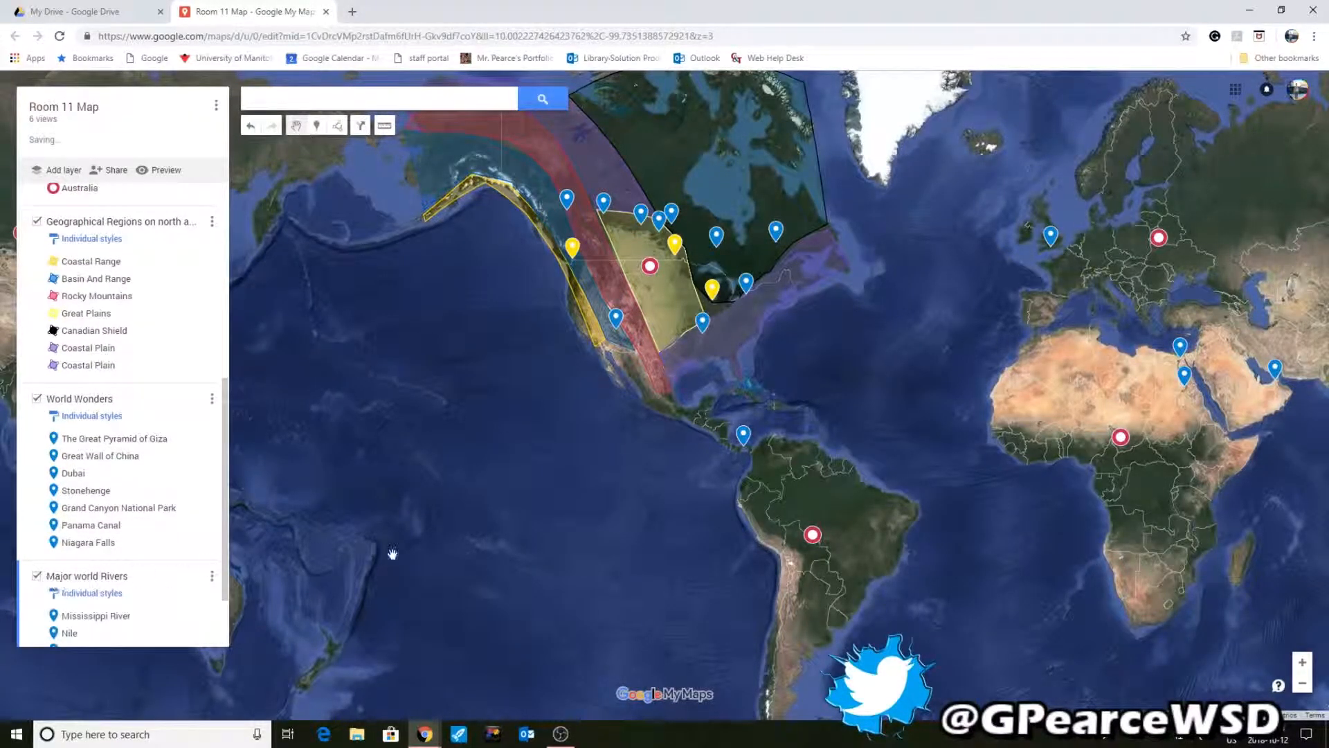
scroll(889, 347, down, 1)
drag(909, 359, 826, 360)
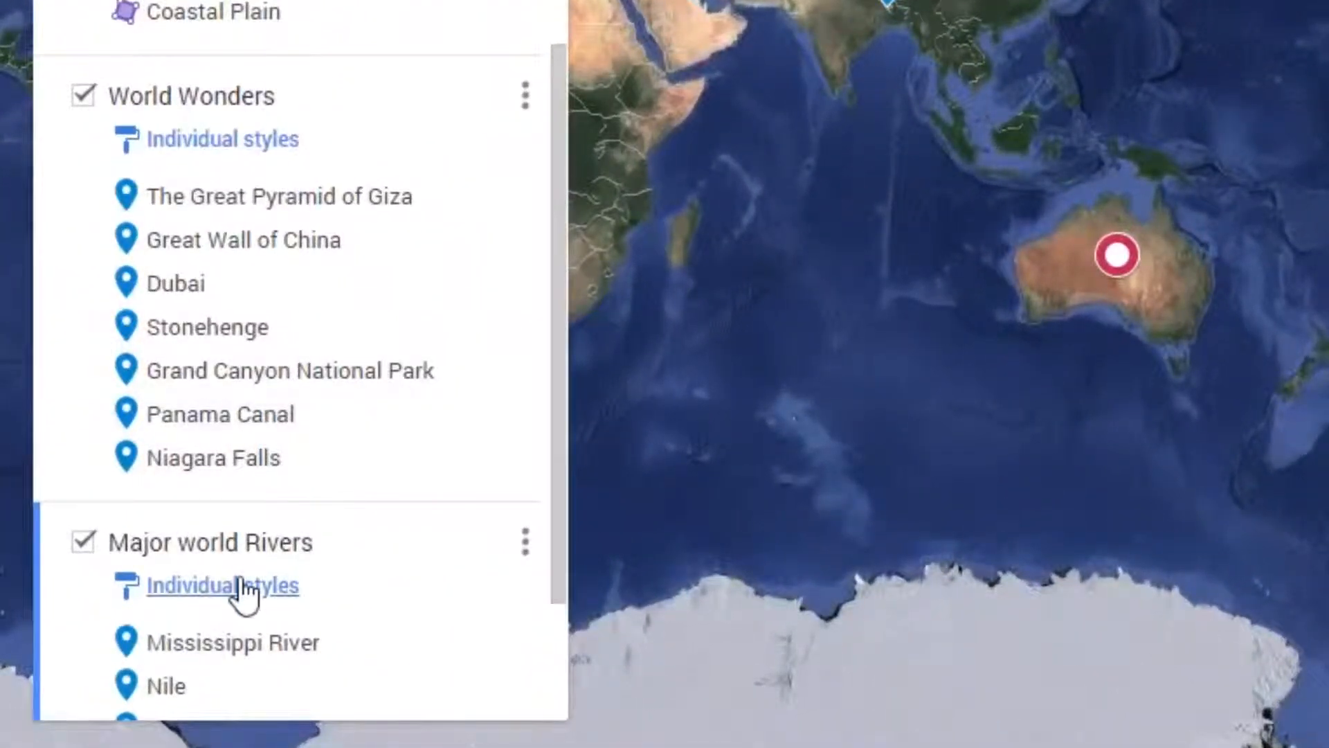
scroll(151, 596, down, 3)
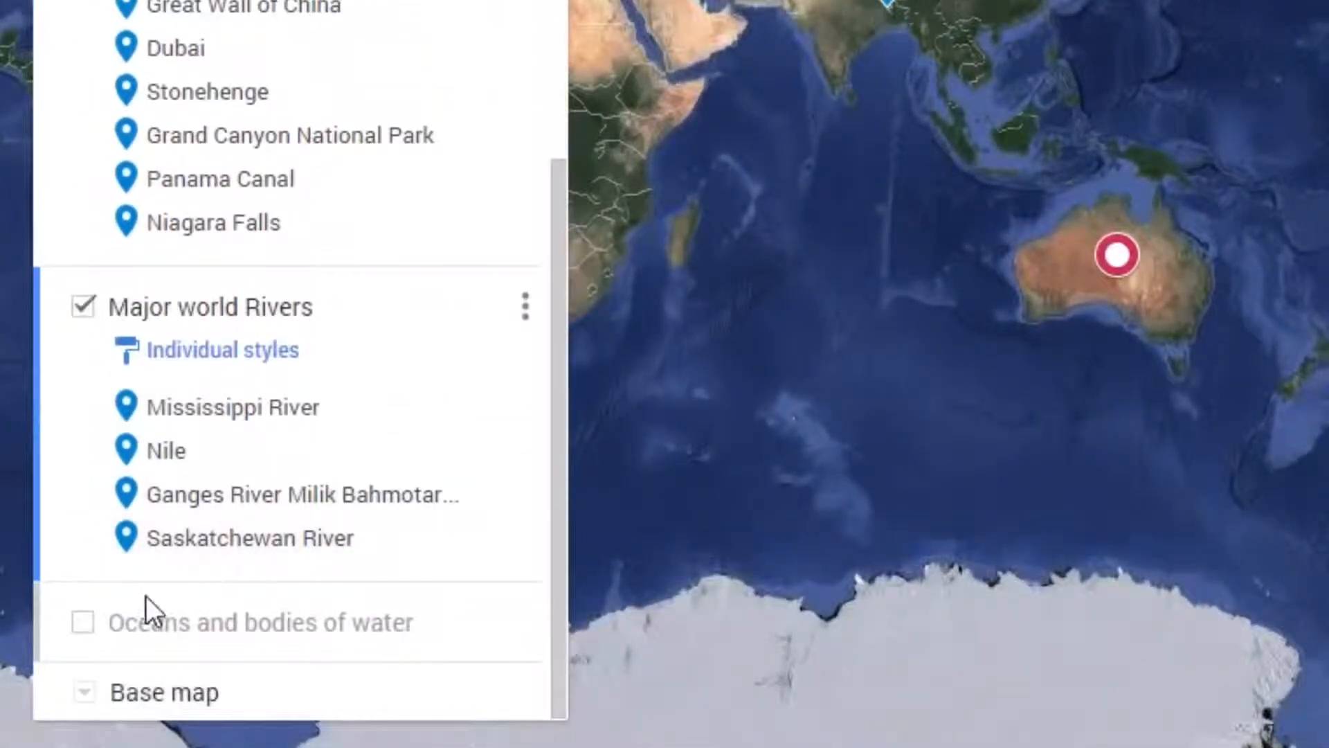
click(83, 622)
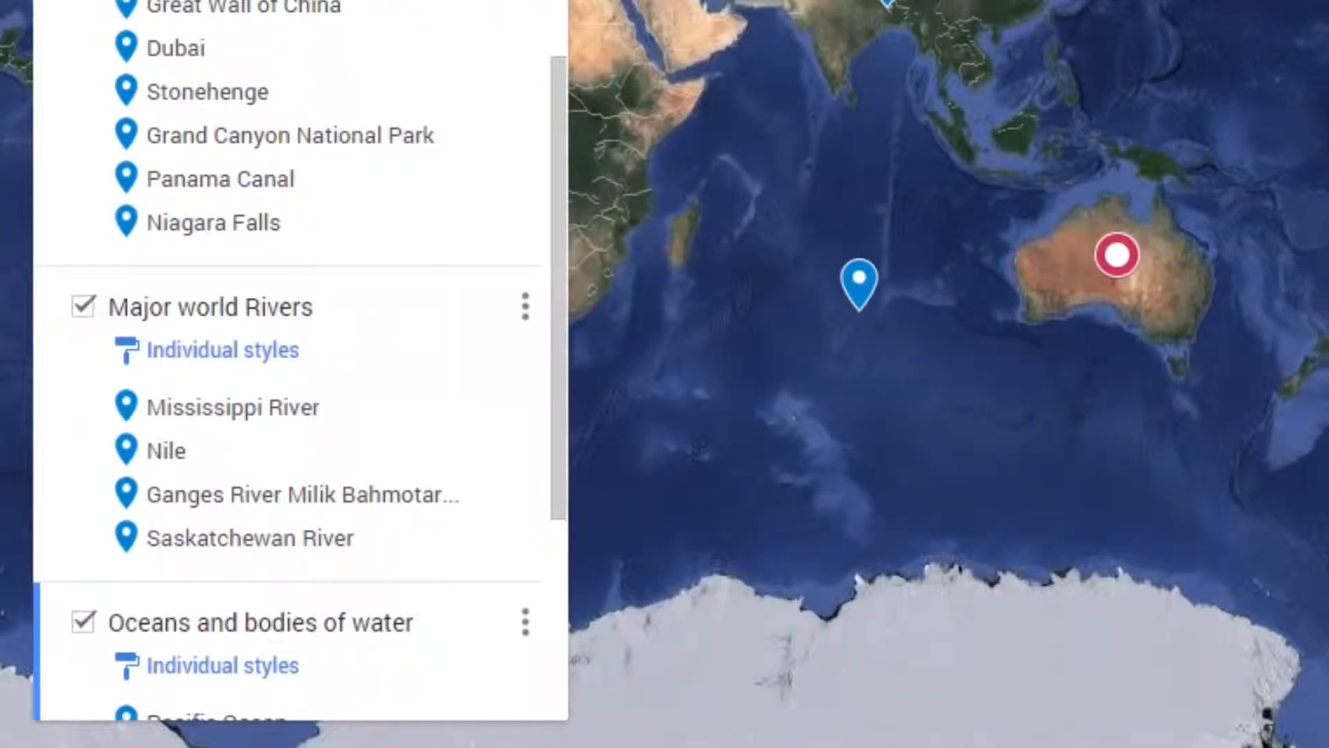